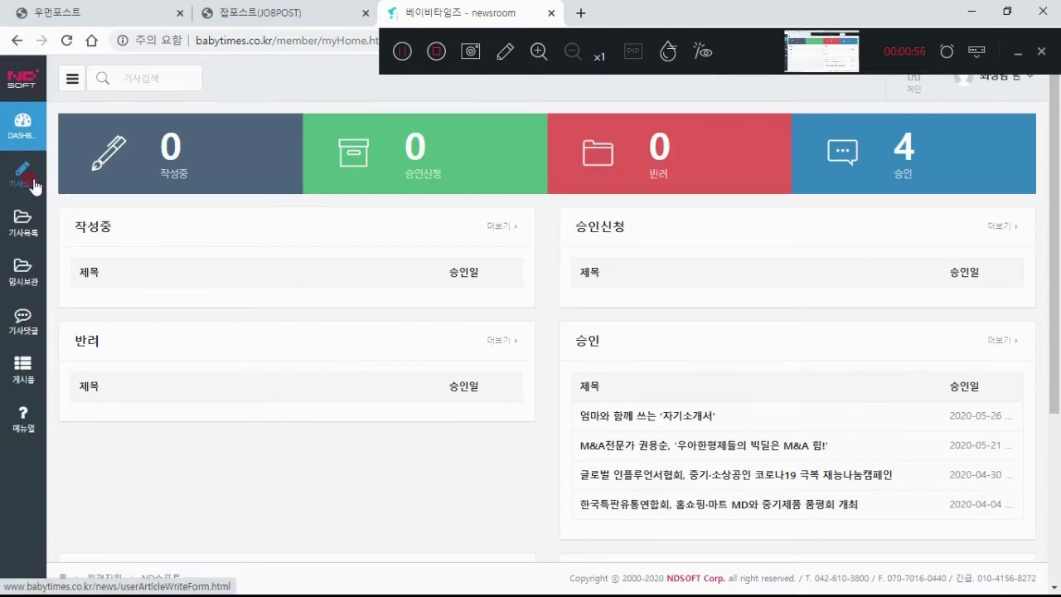
Step: Open a new 기사쓰기 article form with the reporter details prefilled
{"action": "left_click", "coordinate": [25, 176]}
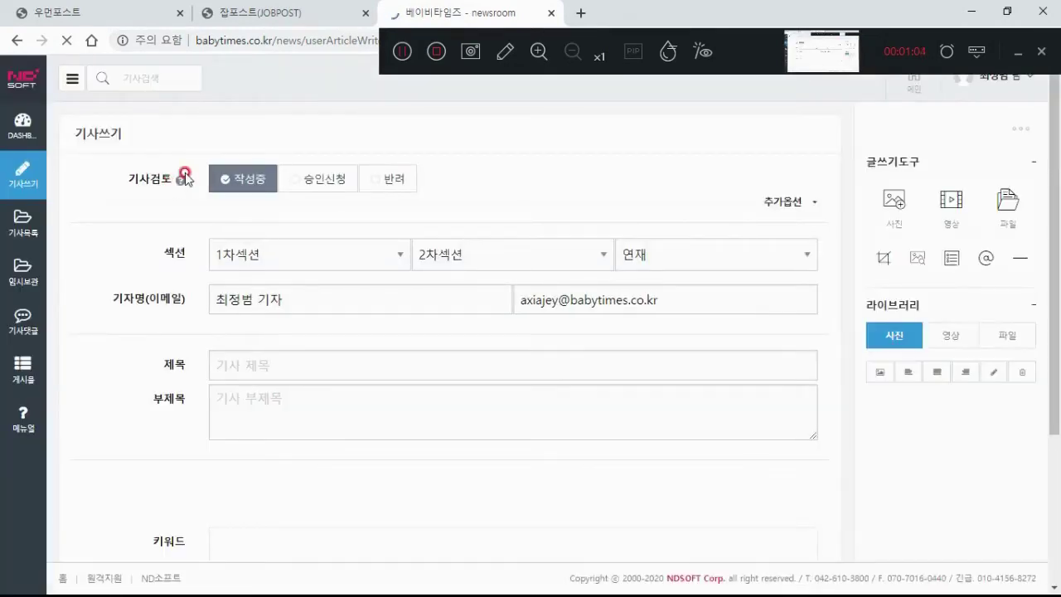
{"action": "mouse_move", "coordinate": [186, 176]}
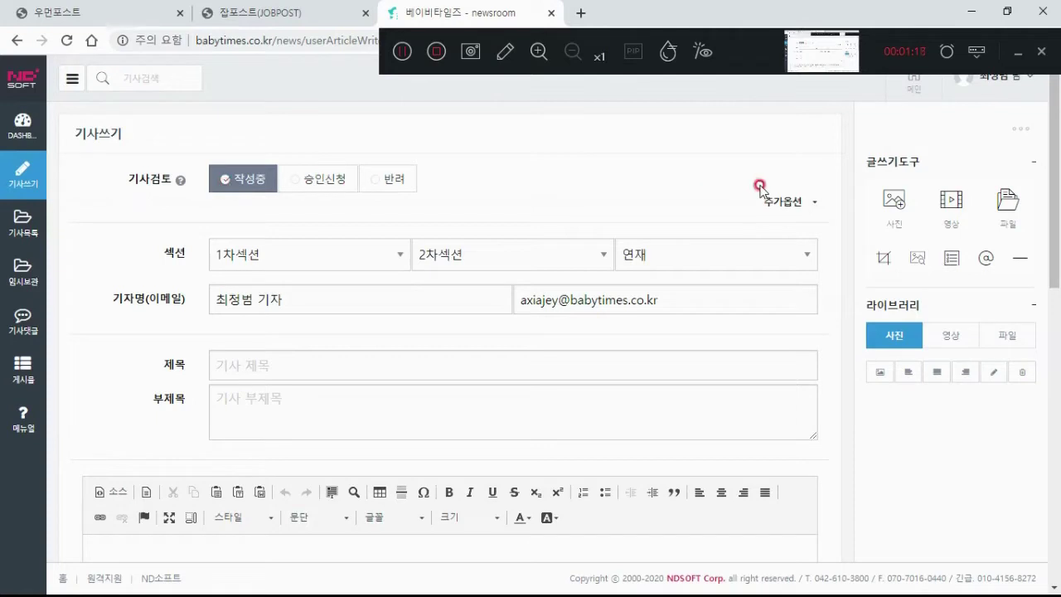
{"action": "left_click", "coordinate": [795, 203]}
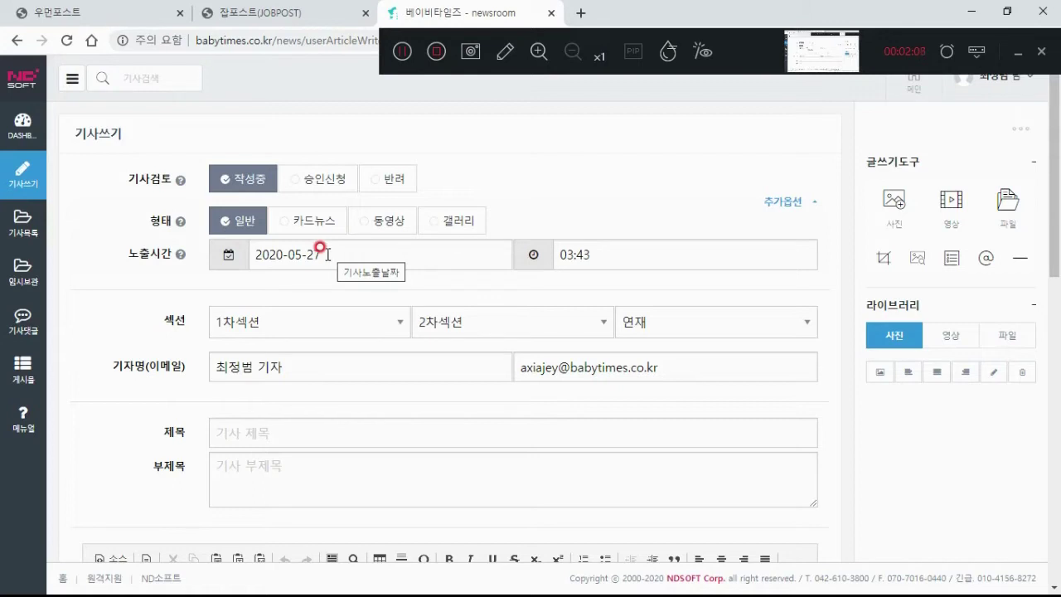
{"action": "left_click", "coordinate": [337, 255]}
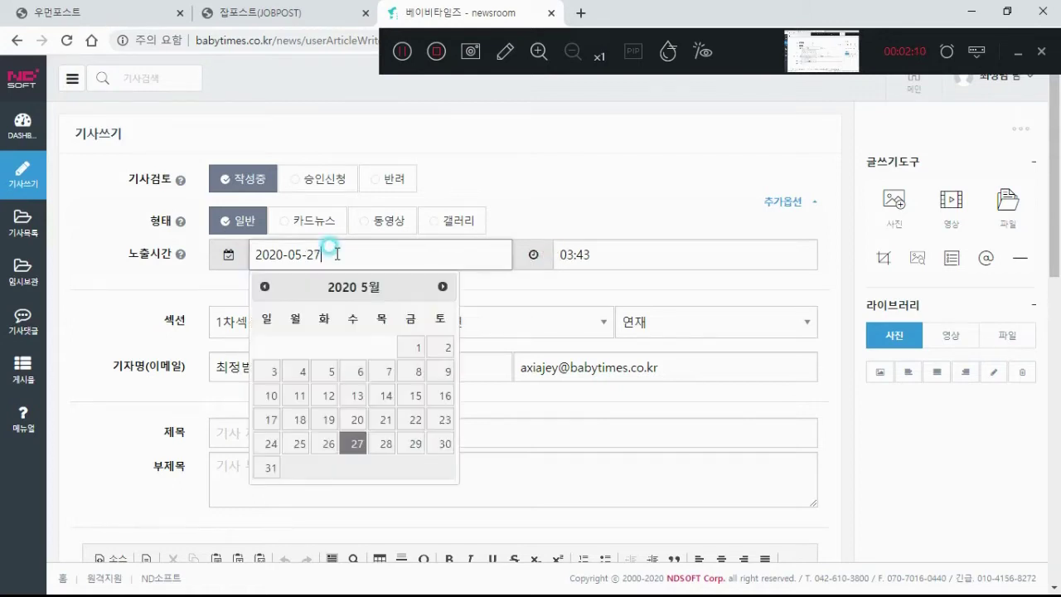
{"action": "left_click", "coordinate": [589, 252]}
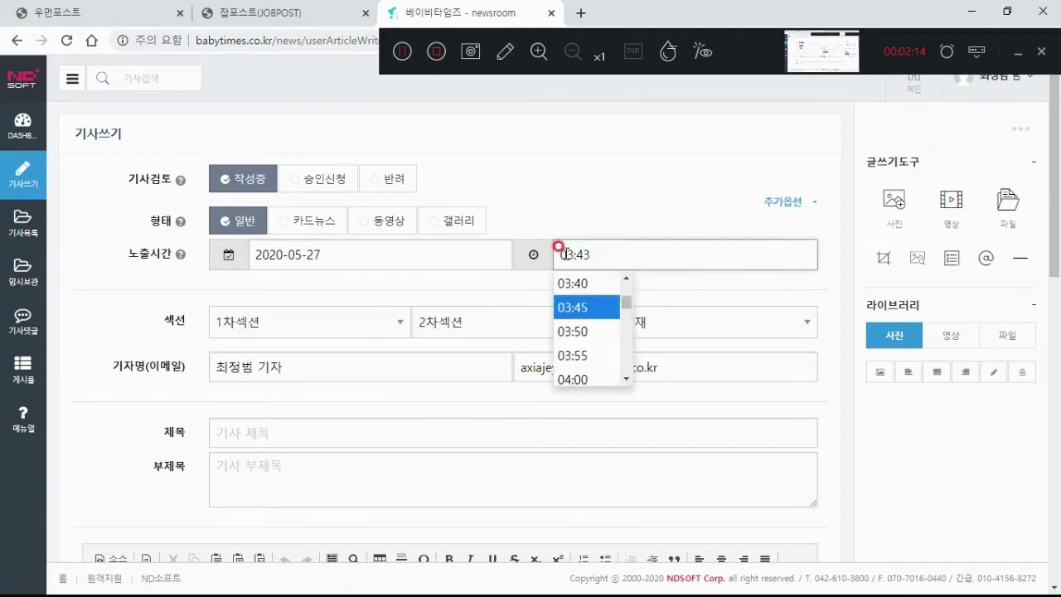
{"action": "left_click", "coordinate": [361, 293]}
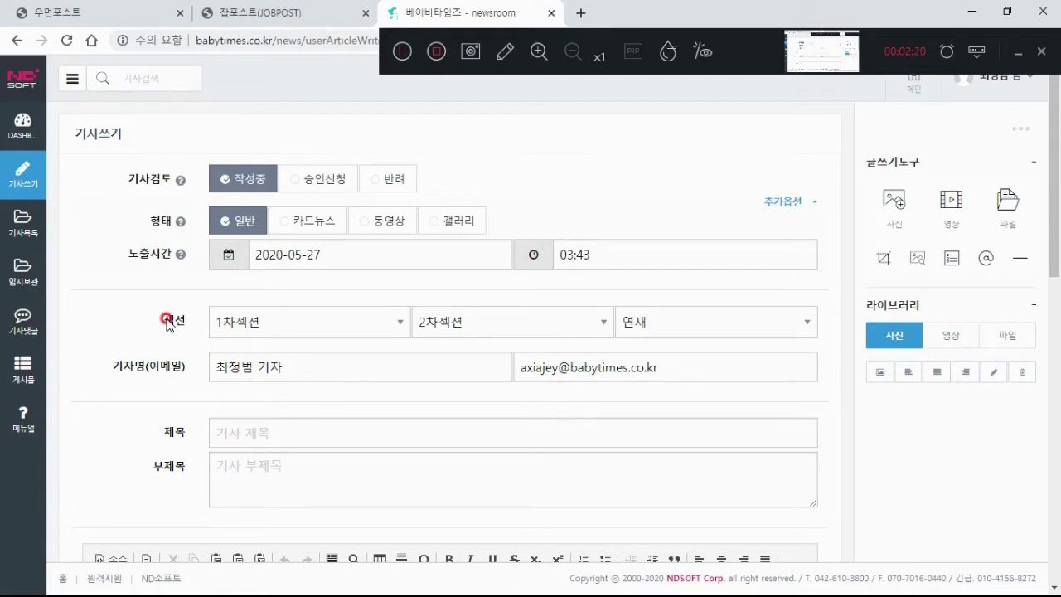
Step: Set 1차섹션 to 정치·사회 and 2차섹션 to 사회·일반, leaving 연재 as the series
{"action": "left_click", "coordinate": [257, 323]}
{"action": "left_click", "coordinate": [463, 325]}
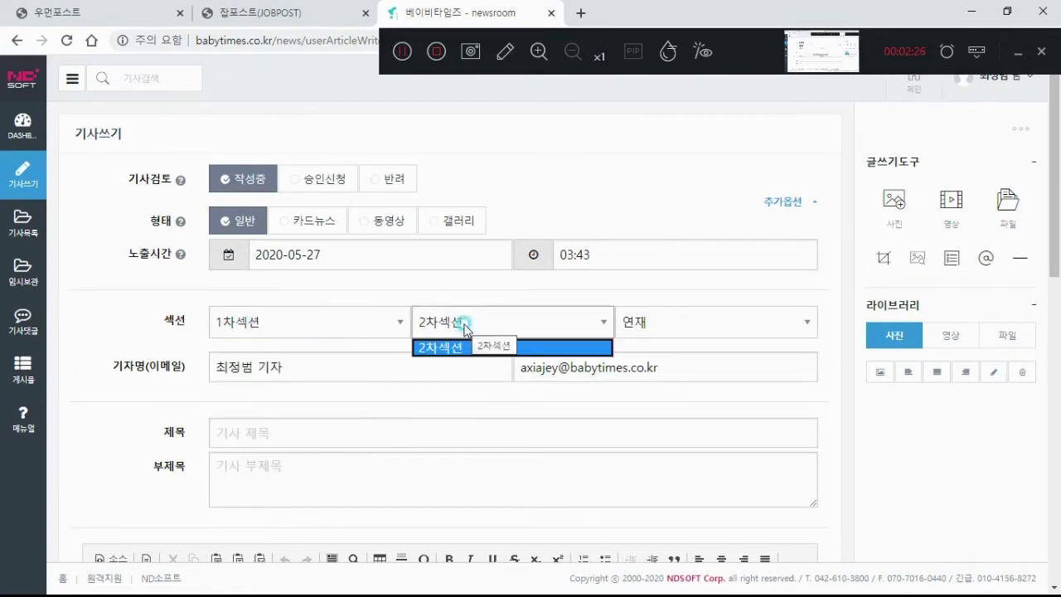
{"action": "left_click", "coordinate": [321, 320]}
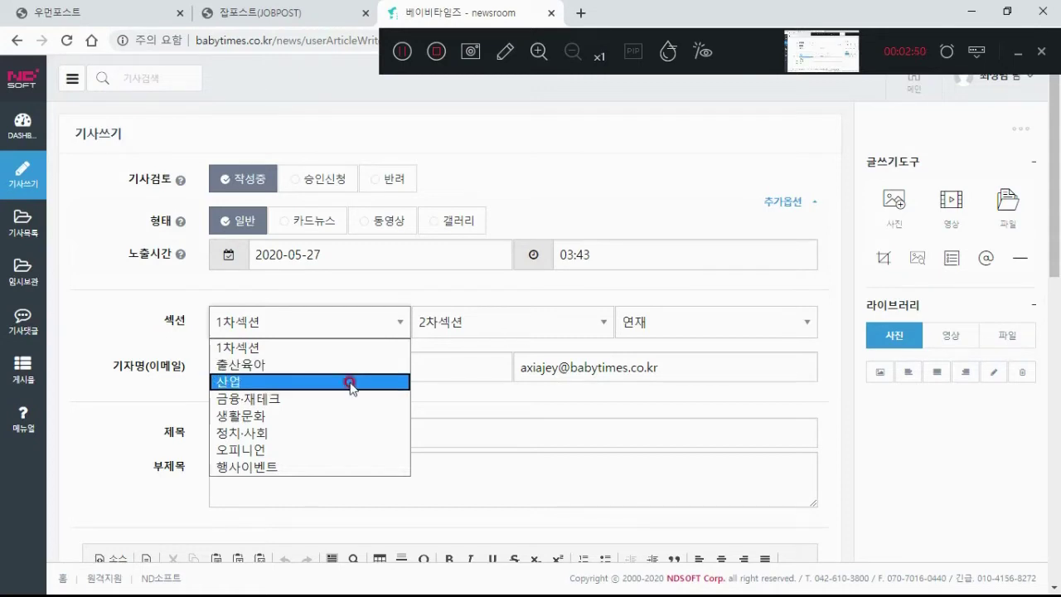
{"action": "left_click", "coordinate": [340, 432]}
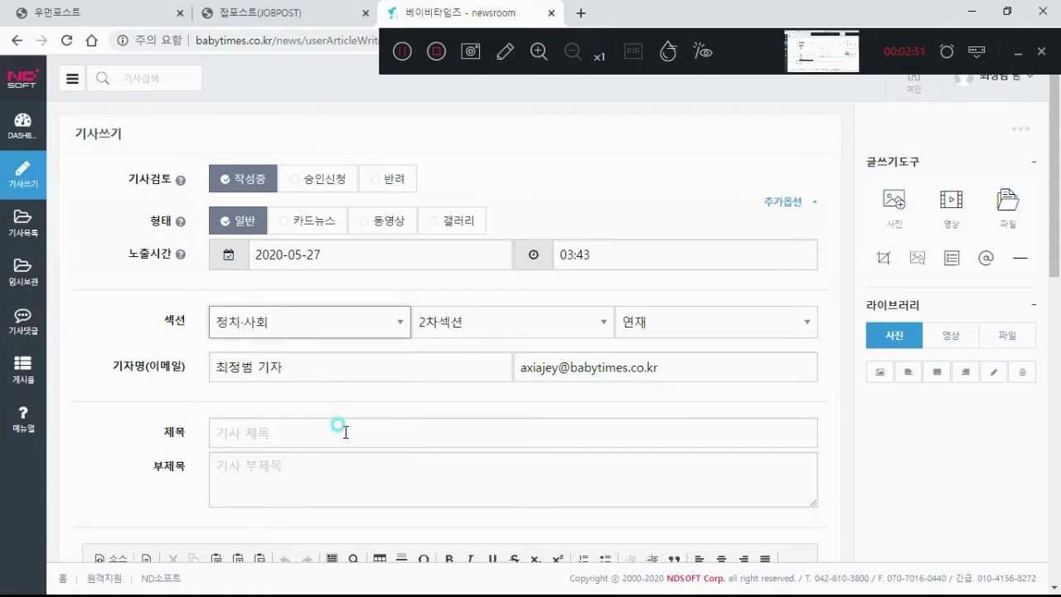
{"action": "left_click", "coordinate": [479, 323]}
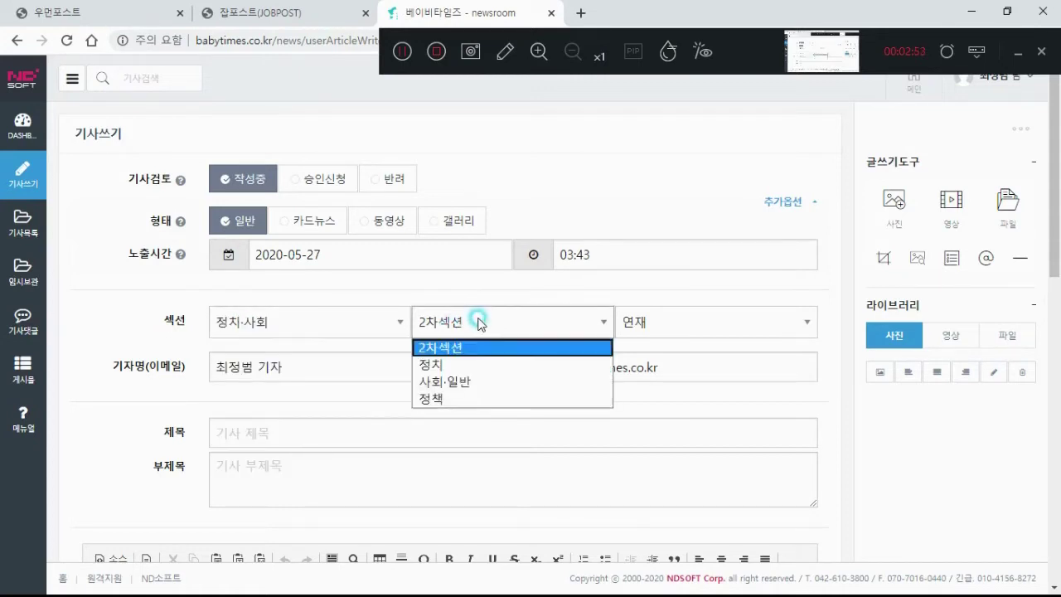
{"action": "left_click", "coordinate": [473, 381]}
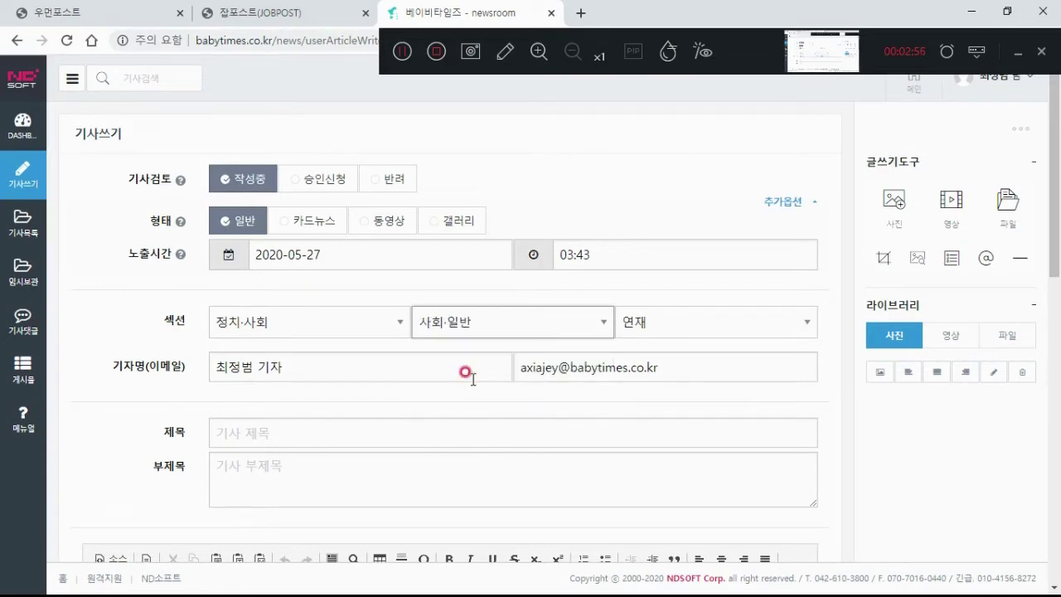
{"action": "left_click", "coordinate": [633, 324]}
{"action": "left_click", "coordinate": [637, 330]}
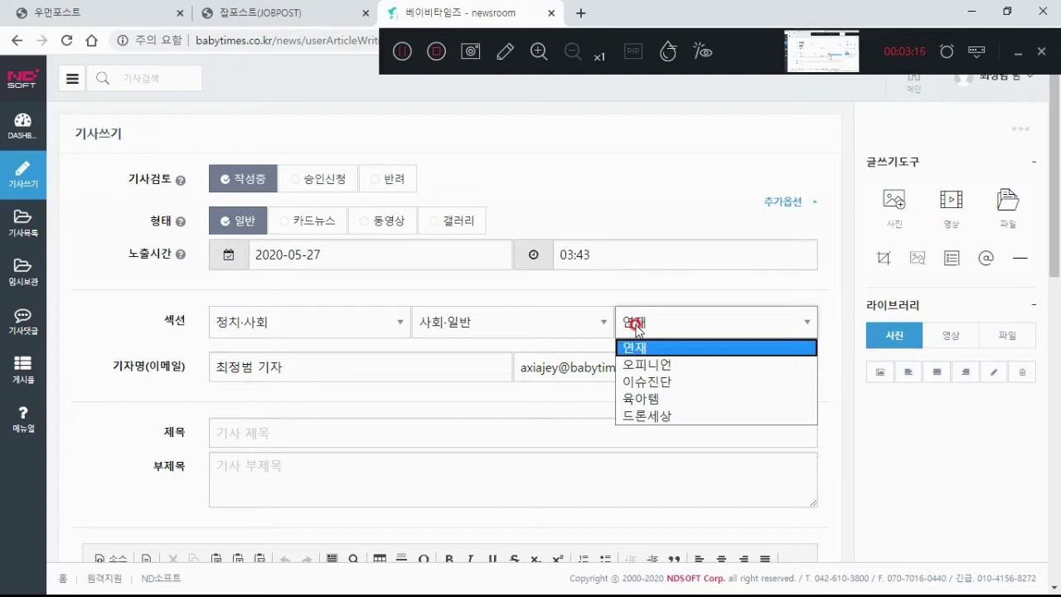
{"action": "left_click", "coordinate": [635, 326]}
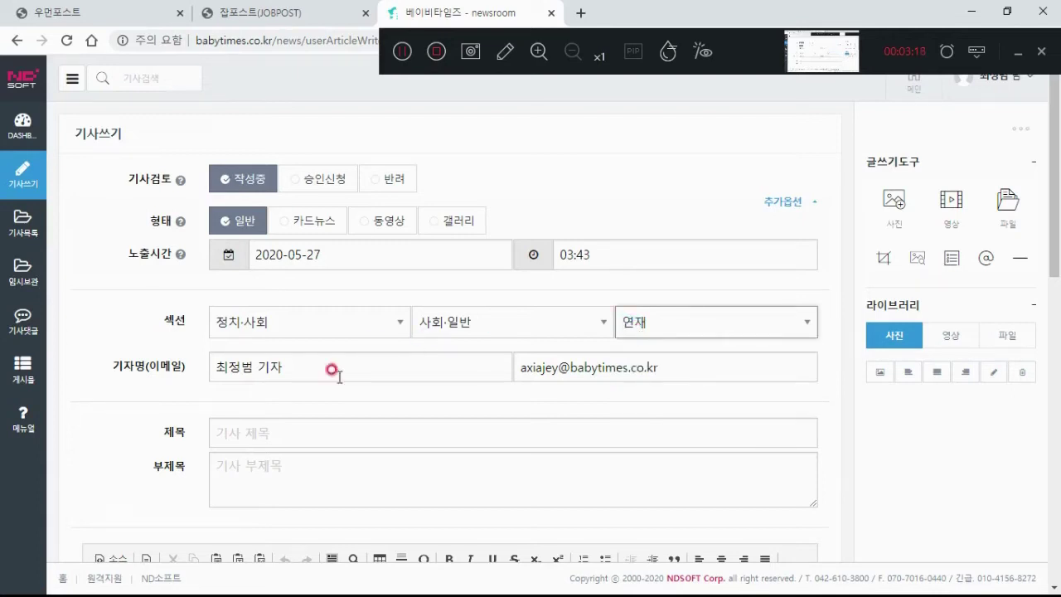
{"action": "left_click", "coordinate": [313, 370]}
{"action": "double_click", "coordinate": [237, 367]}
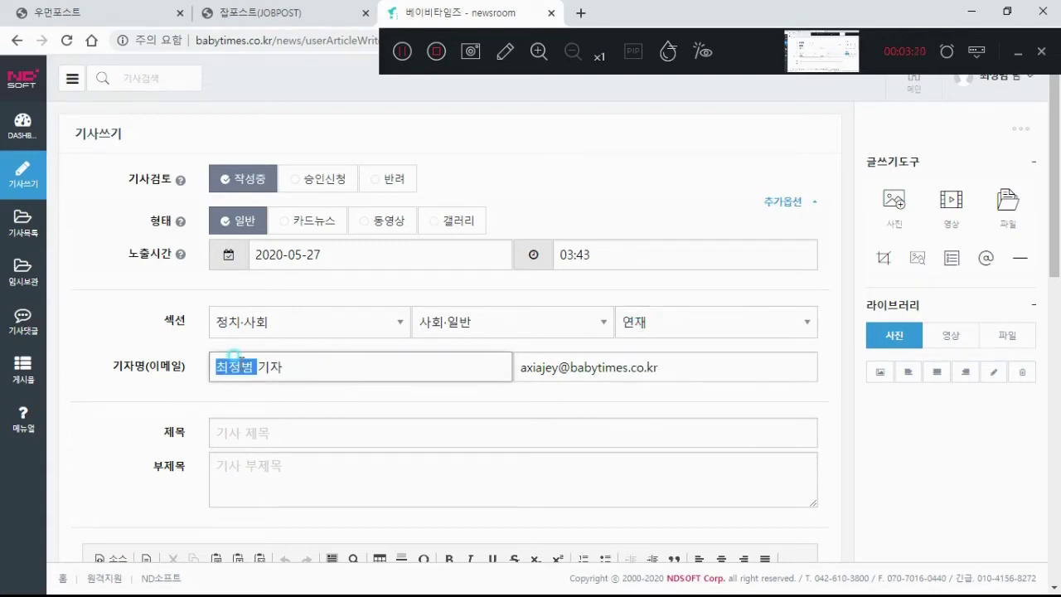
{"action": "left_click", "coordinate": [286, 366]}
{"action": "left_click", "coordinate": [287, 365]}
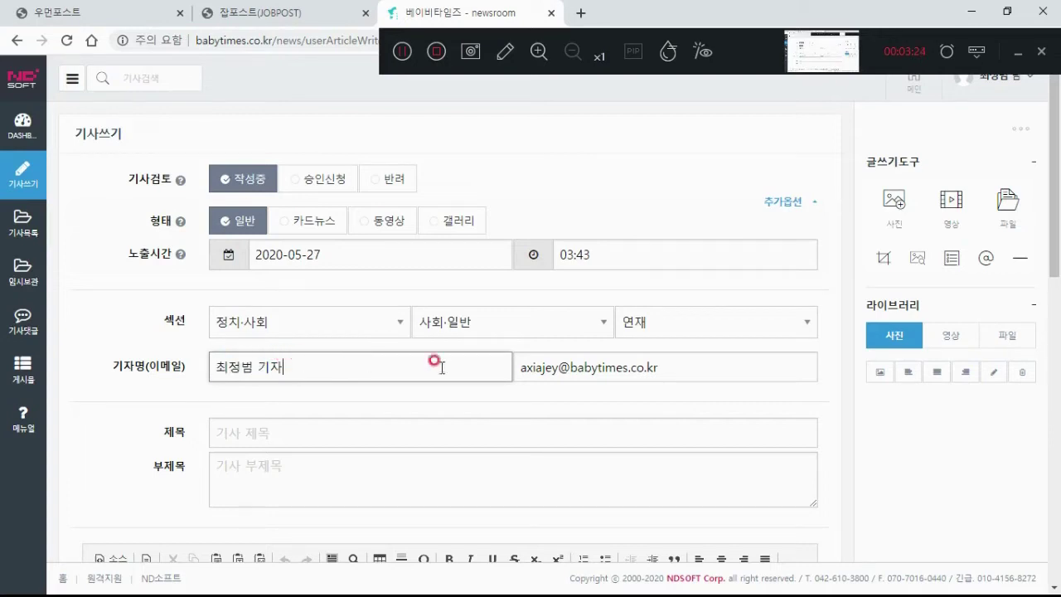
{"action": "left_click", "coordinate": [515, 367]}
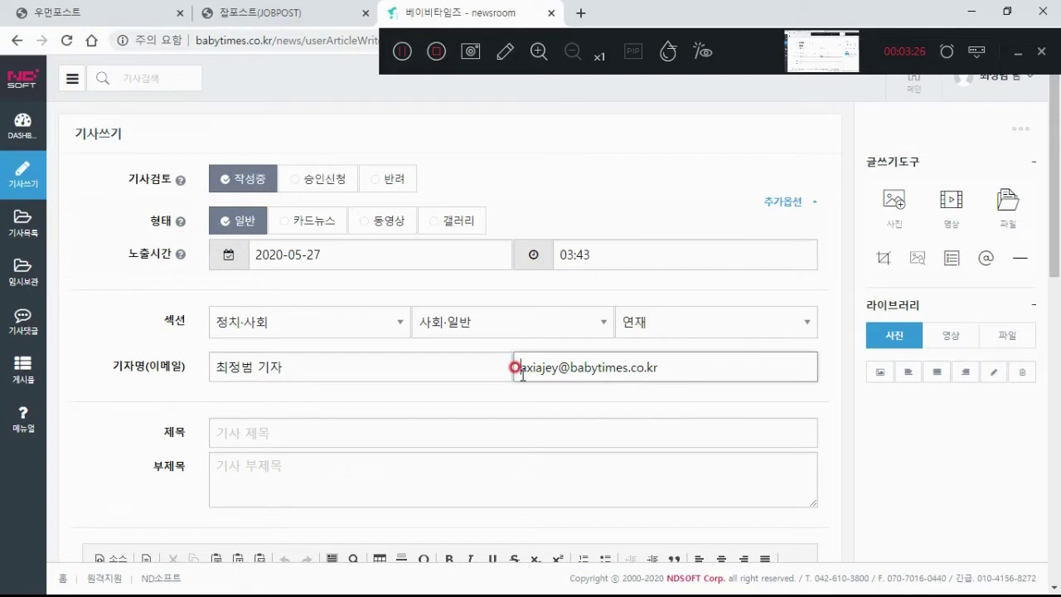
{"action": "left_click_drag", "start_coordinate": [516, 367], "coordinate": [682, 369]}
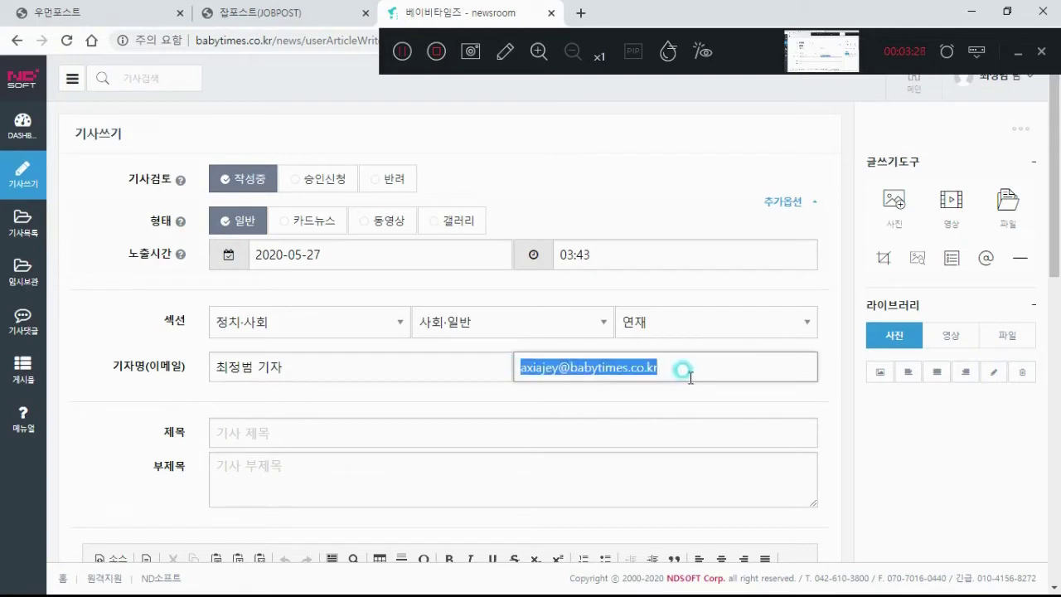
{"action": "left_click", "coordinate": [682, 371]}
{"action": "scroll", "coordinate": [691, 377], "scroll_direction": "down", "scroll_amount": 1}
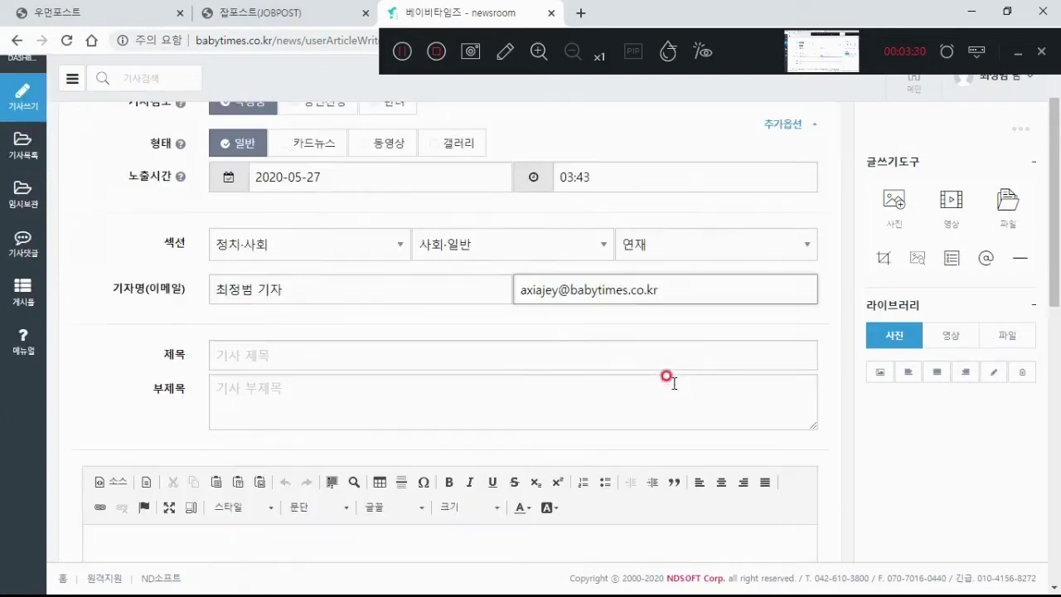
{"action": "left_click", "coordinate": [442, 353]}
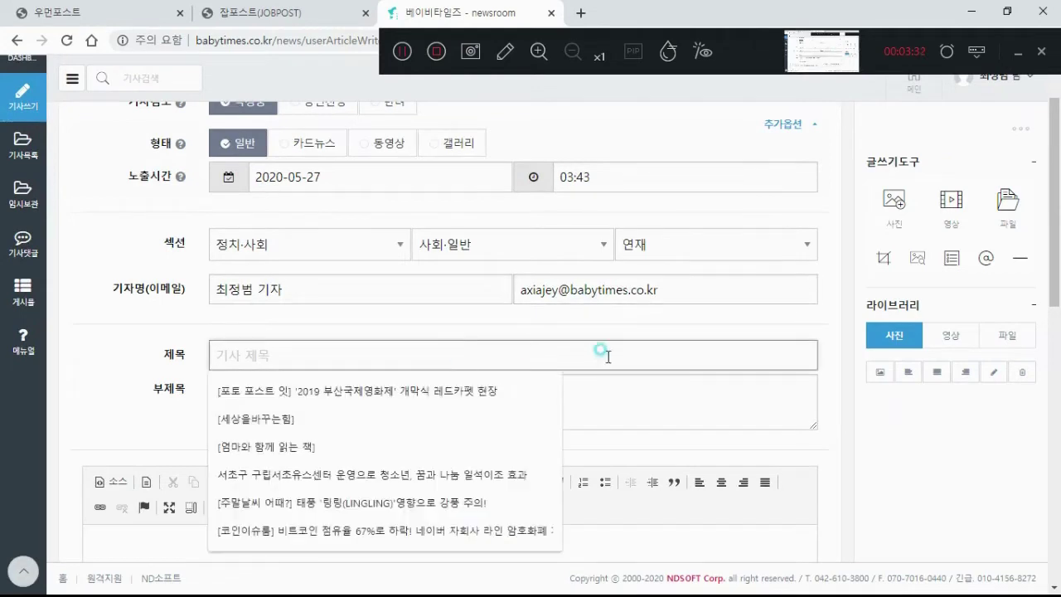
{"action": "left_click", "coordinate": [625, 395]}
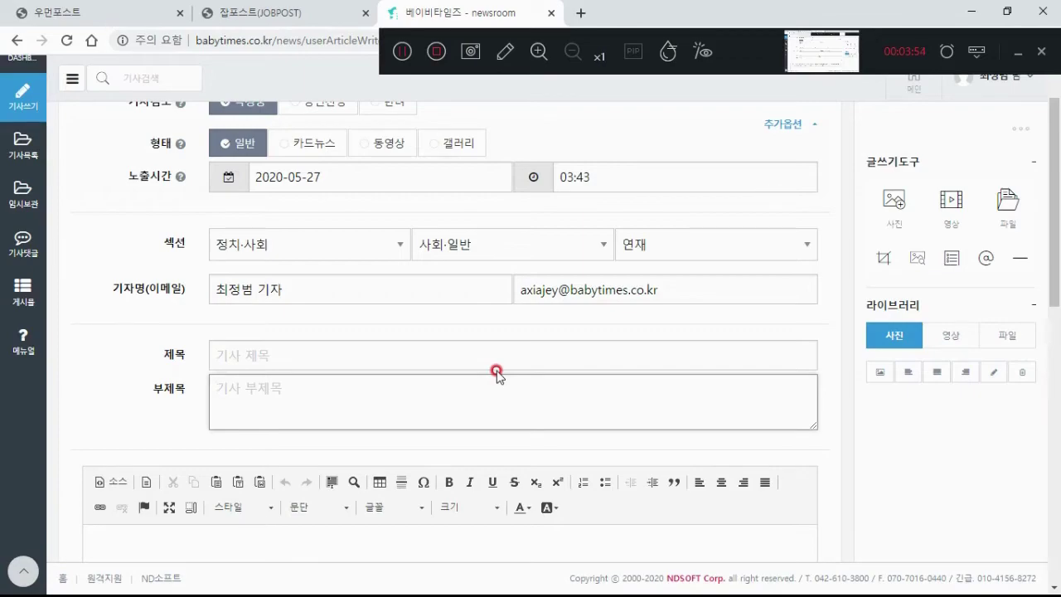
Step: Select both headline lines in the Hangul press release and go back to the browser
{"action": "key", "text": "alt+Tab"}
{"action": "key", "text": "alt+Tab"}
{"action": "scroll", "coordinate": [509, 343], "scroll_direction": "up", "scroll_amount": 6}
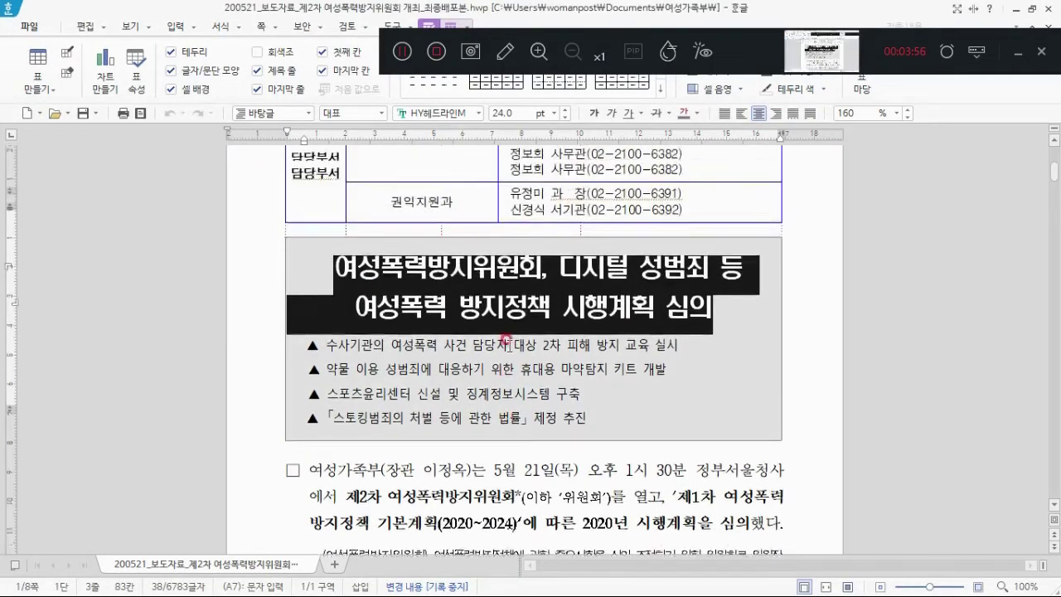
{"action": "scroll", "coordinate": [514, 348], "scroll_direction": "down", "scroll_amount": 4}
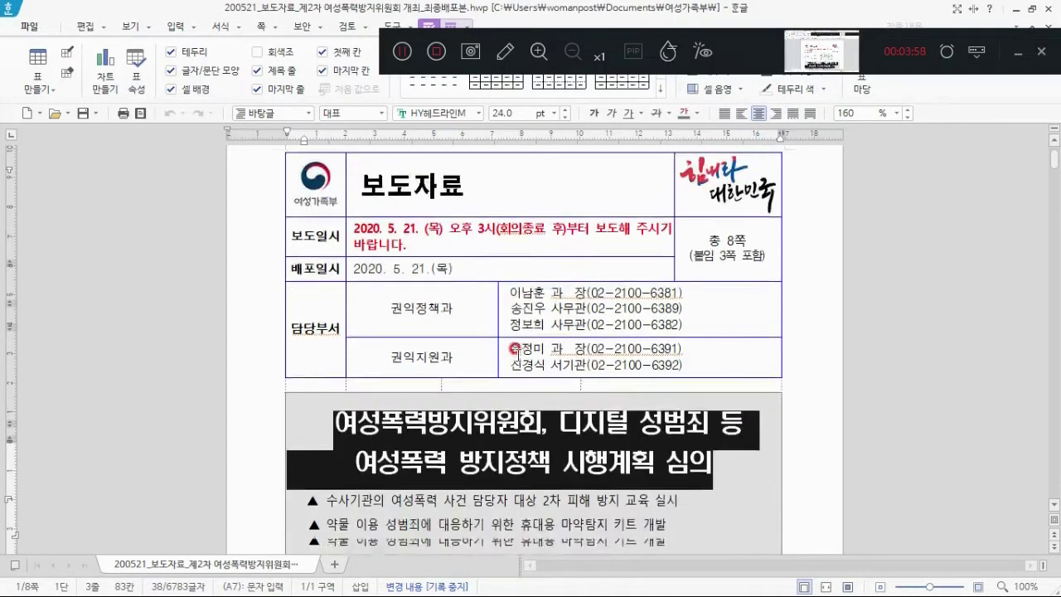
{"action": "left_click", "coordinate": [488, 318]}
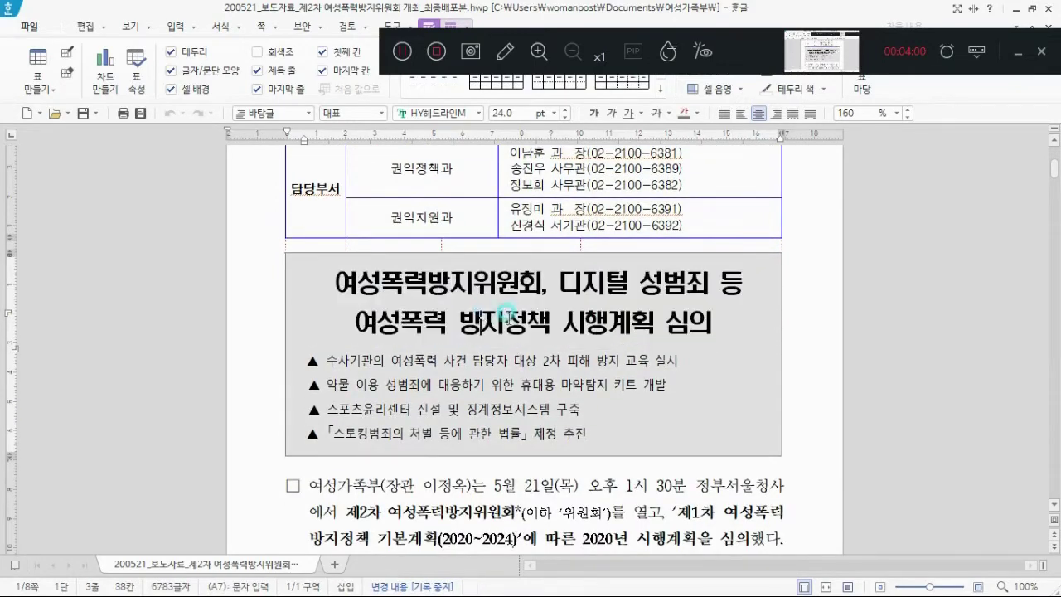
{"action": "scroll", "coordinate": [488, 318], "scroll_direction": "down", "scroll_amount": 2}
{"action": "left_click_drag", "start_coordinate": [334, 190], "coordinate": [754, 228]}
{"action": "key", "text": "ctrl+c"}
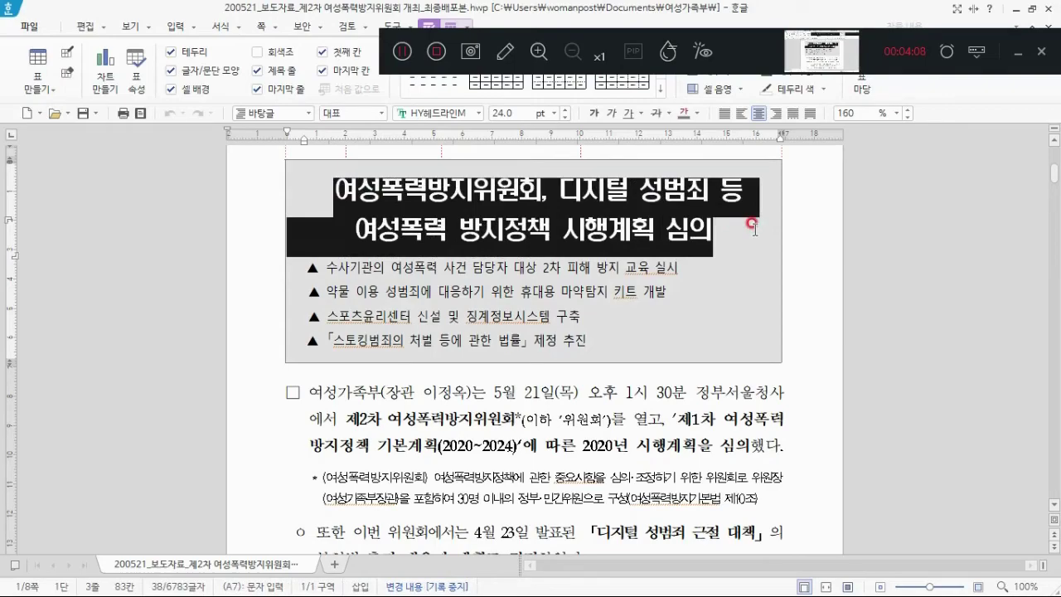
{"action": "key", "text": "alt+Tab"}
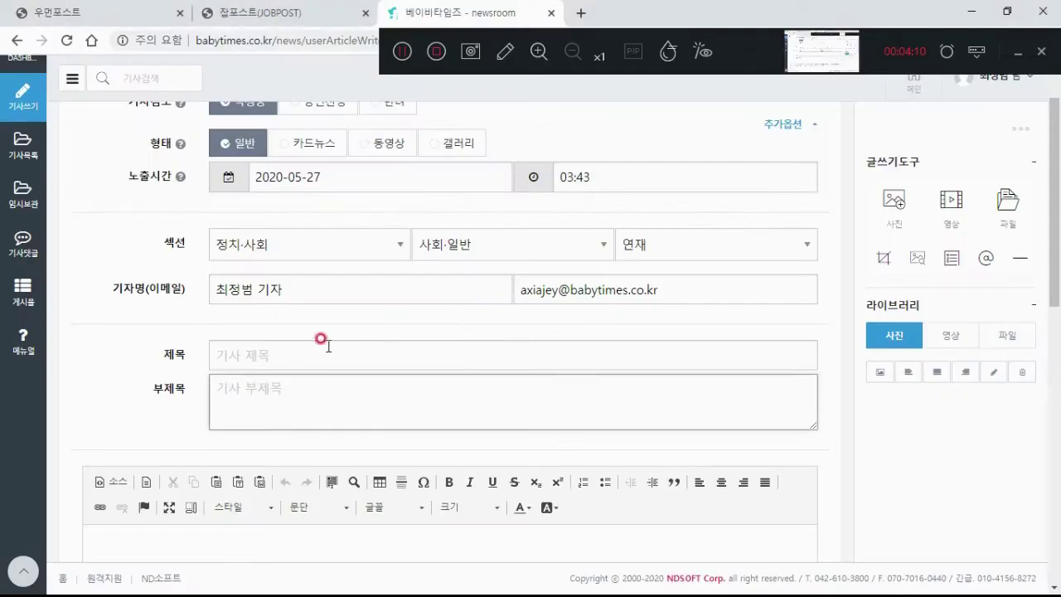
Step: Paste '여성폭력방지위원회, 디지털 성범죄 등 여성폭력 방지정책 시행계획 심의' as the article title
{"action": "left_click", "coordinate": [304, 358]}
{"action": "key", "text": "ctrl+v"}
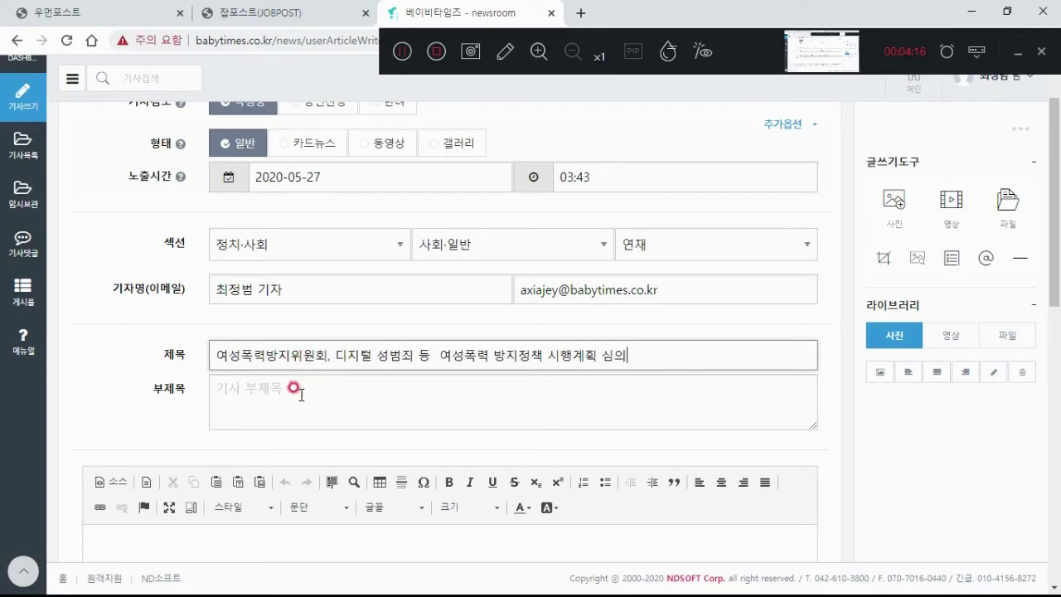
{"action": "left_click", "coordinate": [294, 390]}
{"action": "key", "text": "alt+Tab"}
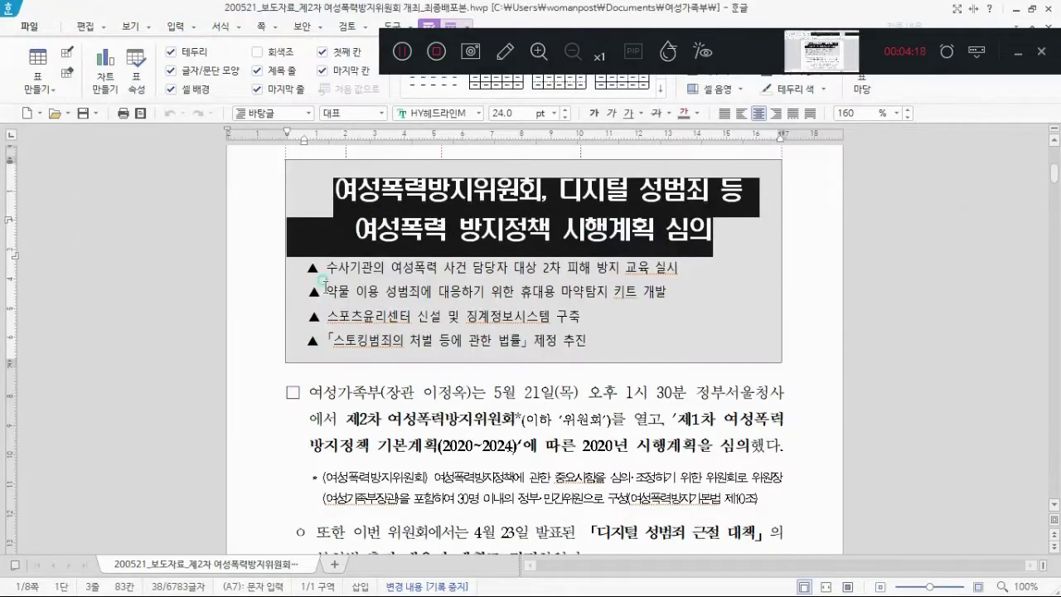
Step: Select the four ▲ summary lines in the Hangul release and return to the subtitle field
{"action": "left_click", "coordinate": [314, 268]}
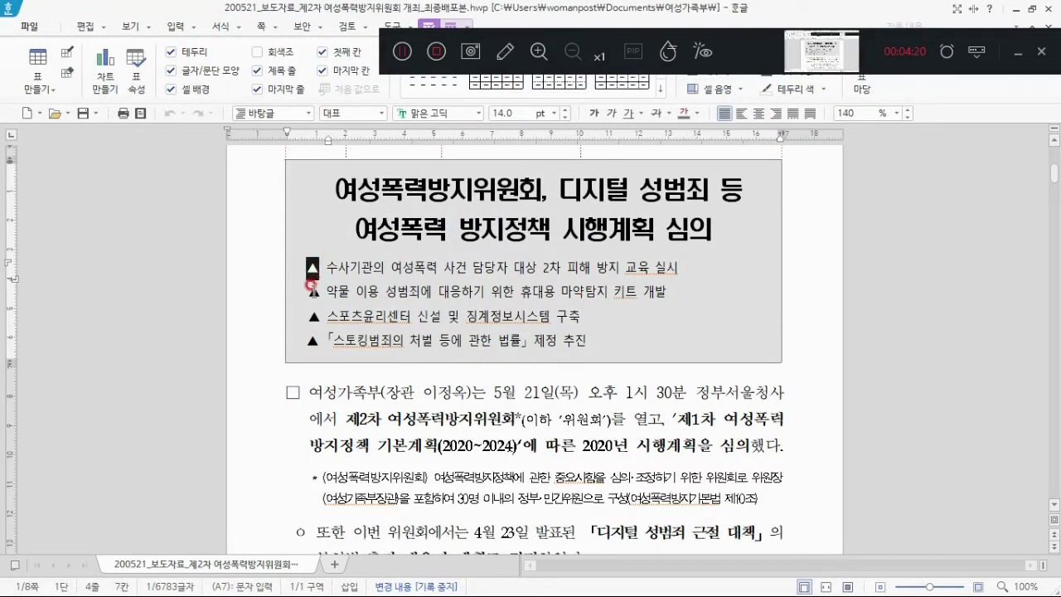
{"action": "left_click", "coordinate": [327, 267]}
{"action": "left_click", "coordinate": [332, 257]}
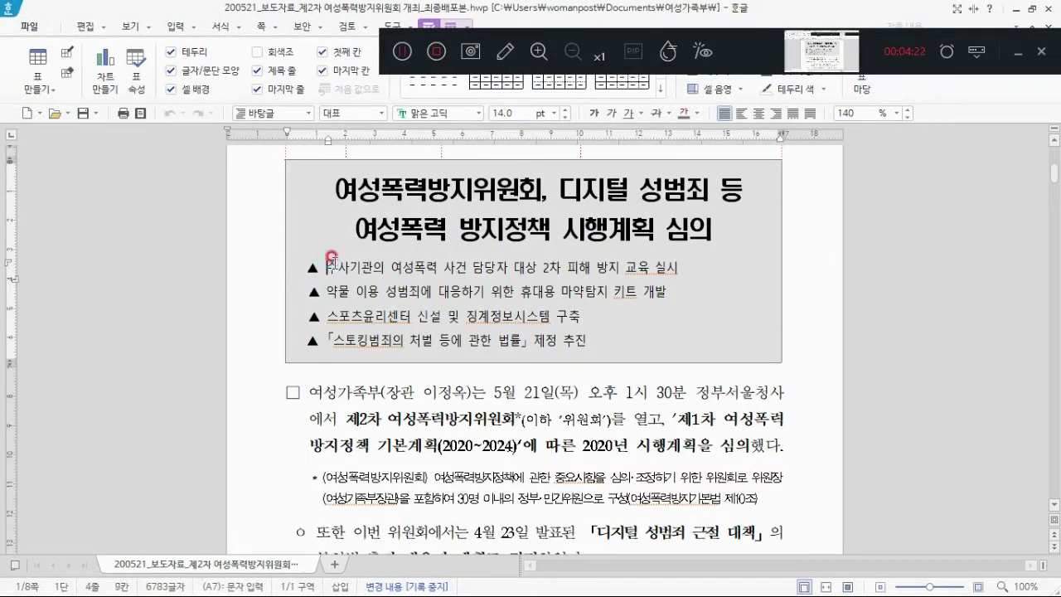
{"action": "left_click_drag", "start_coordinate": [328, 257], "coordinate": [628, 340]}
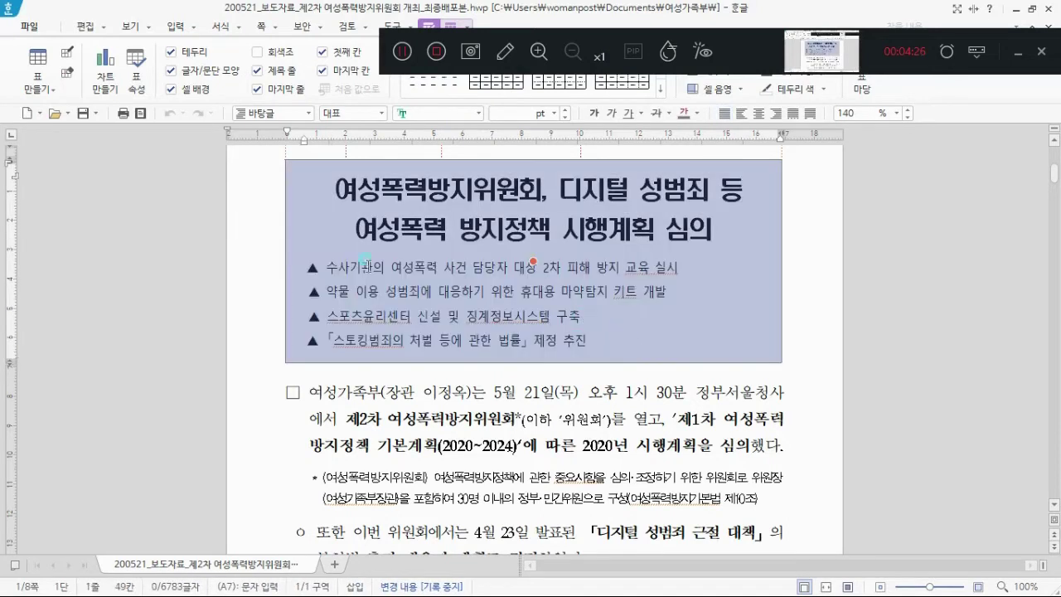
{"action": "left_click", "coordinate": [324, 260]}
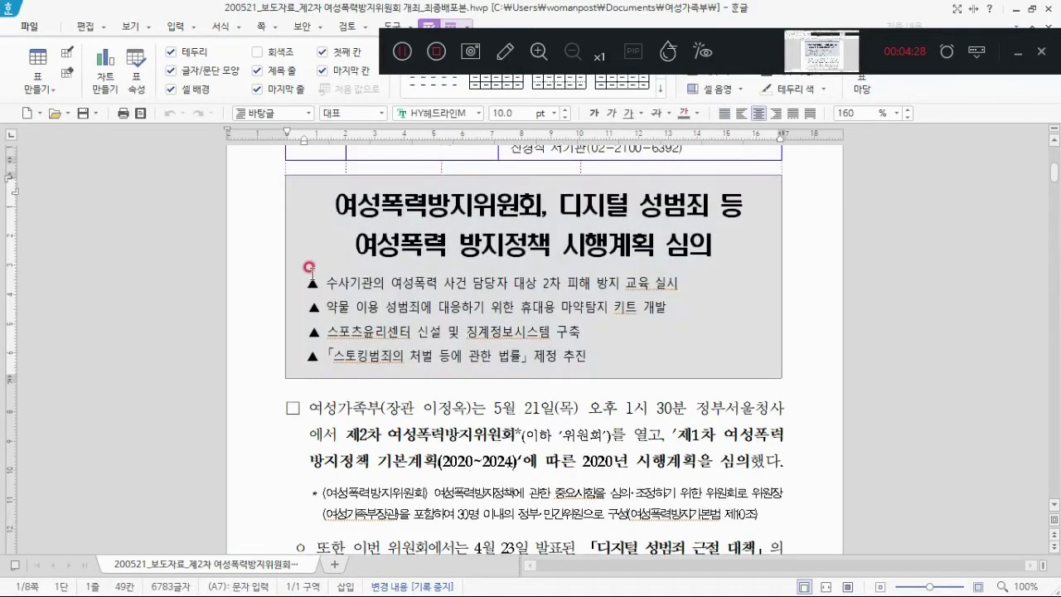
{"action": "left_click_drag", "start_coordinate": [305, 282], "coordinate": [618, 364]}
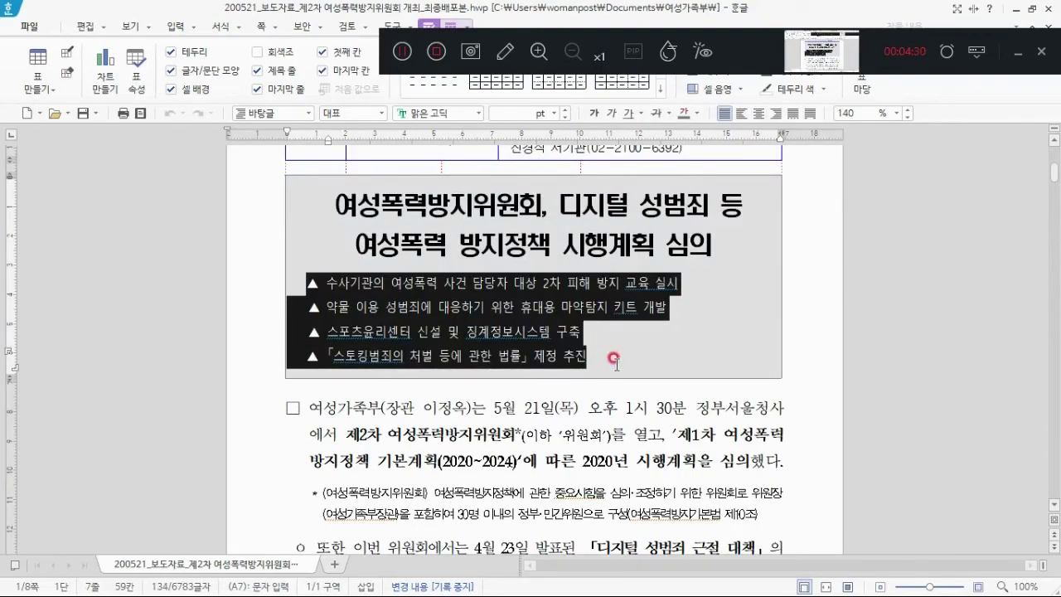
{"action": "key", "text": "alt+Tab"}
{"action": "left_click", "coordinate": [338, 379]}
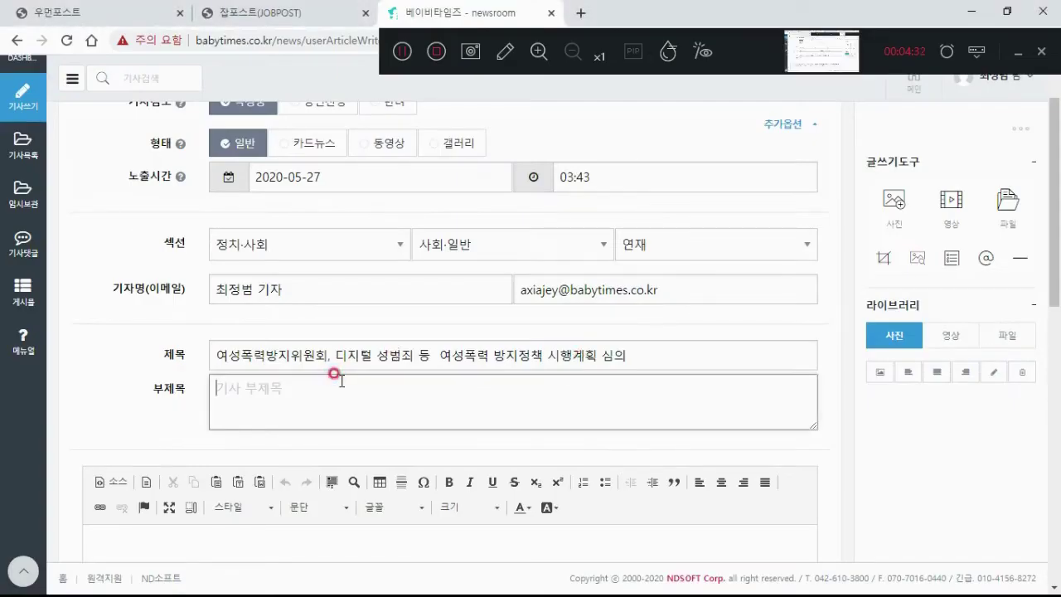
Step: Paste the summary lines as the subtitle without ▲ markers, and type the reporter byline in the body
{"action": "type", "text": "▲ 수사기관의 여성폭력 사건 담당자 대상 2차 피해 방지 교육 실시   ▲ 약물 이용 성범죄에 대응하기 위한 휴대용 마약탐지 키트 개발   ▲ 스포츠윤리센터 신설 및 징계정보시스템 구축   ▲「스토킹범죄의 처벌 등에 관한 법률」제정 추진"}
{"action": "scroll", "coordinate": [541, 388], "scroll_direction": "down", "scroll_amount": 1}
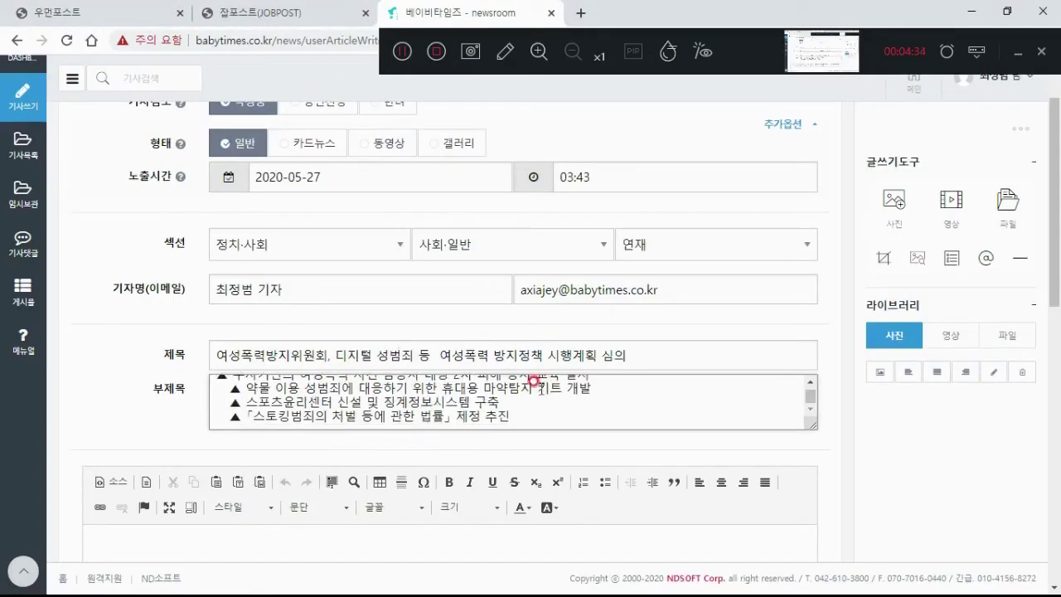
{"action": "scroll", "coordinate": [534, 382], "scroll_direction": "up", "scroll_amount": 1}
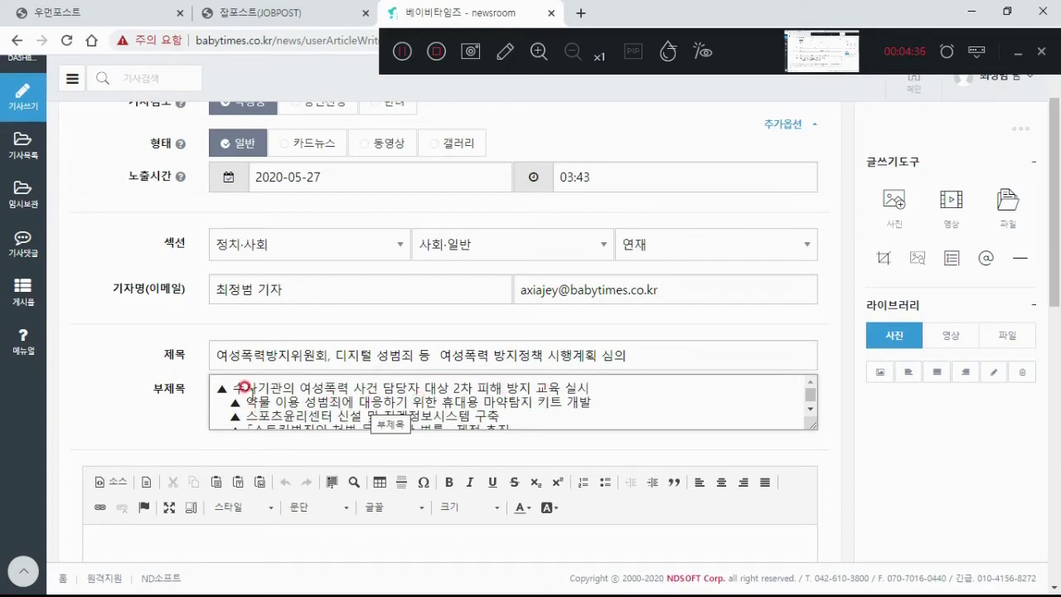
{"action": "left_click", "coordinate": [231, 385]}
{"action": "left_click_drag", "start_coordinate": [233, 385], "coordinate": [197, 416]}
{"action": "key", "text": "Delete"}
{"action": "key", "text": "Delete"}
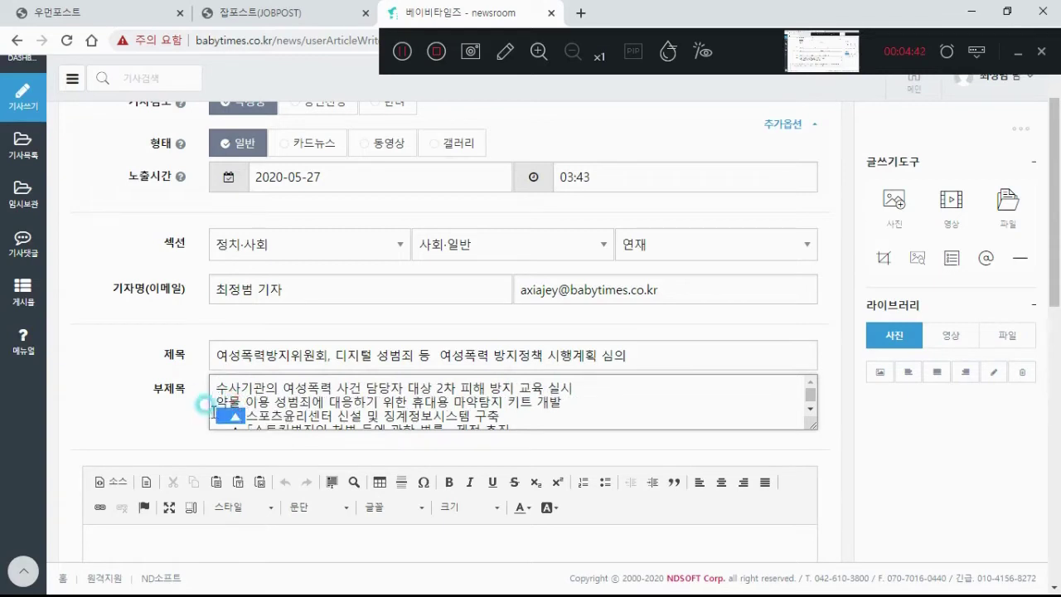
{"action": "key", "text": "Delete"}
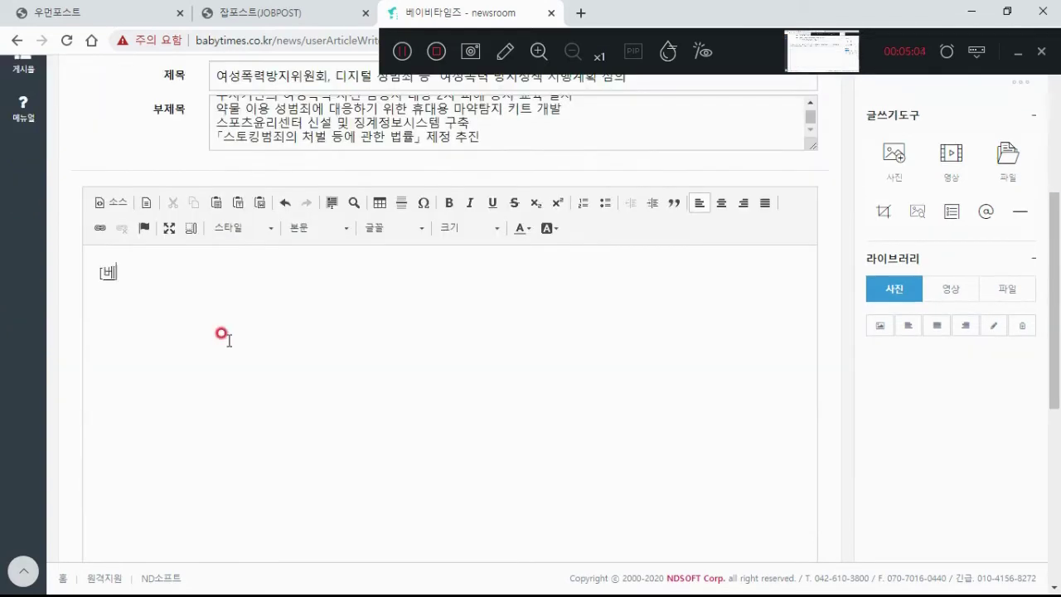
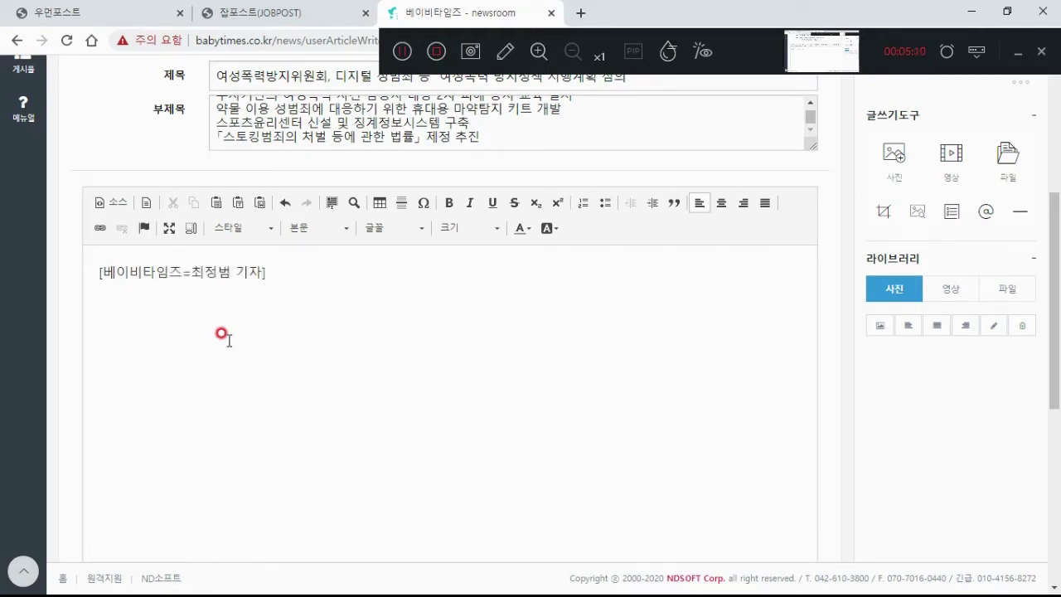
{"action": "key", "text": "alt+Tab"}
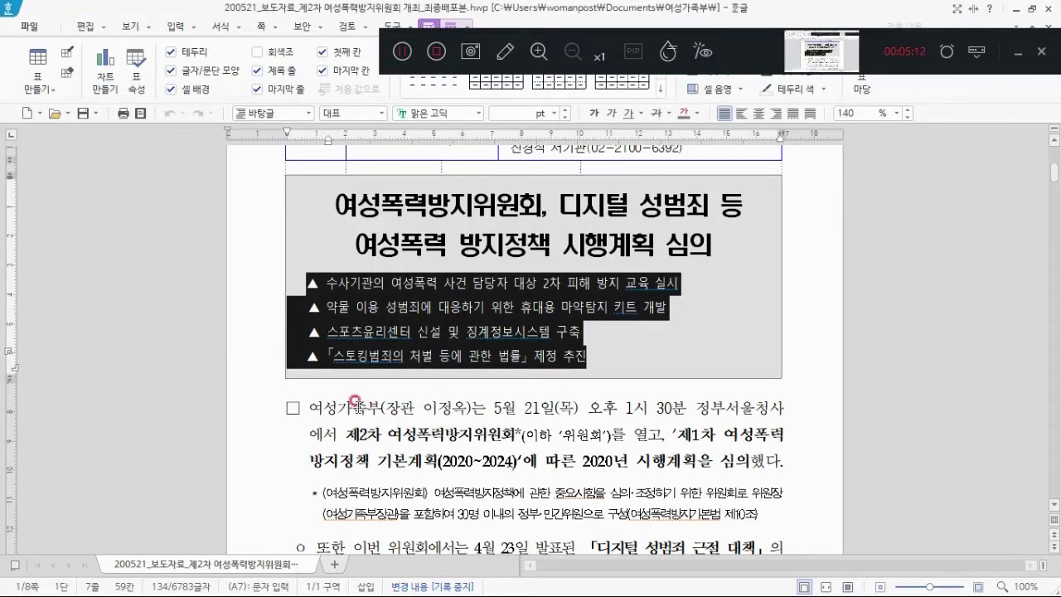
Step: Select the release's first □ body paragraph and switch back to the article editor
{"action": "left_click_drag", "start_coordinate": [309, 398], "coordinate": [801, 469]}
{"action": "key", "text": "ctrl+c"}
{"action": "key", "text": "alt+Tab"}
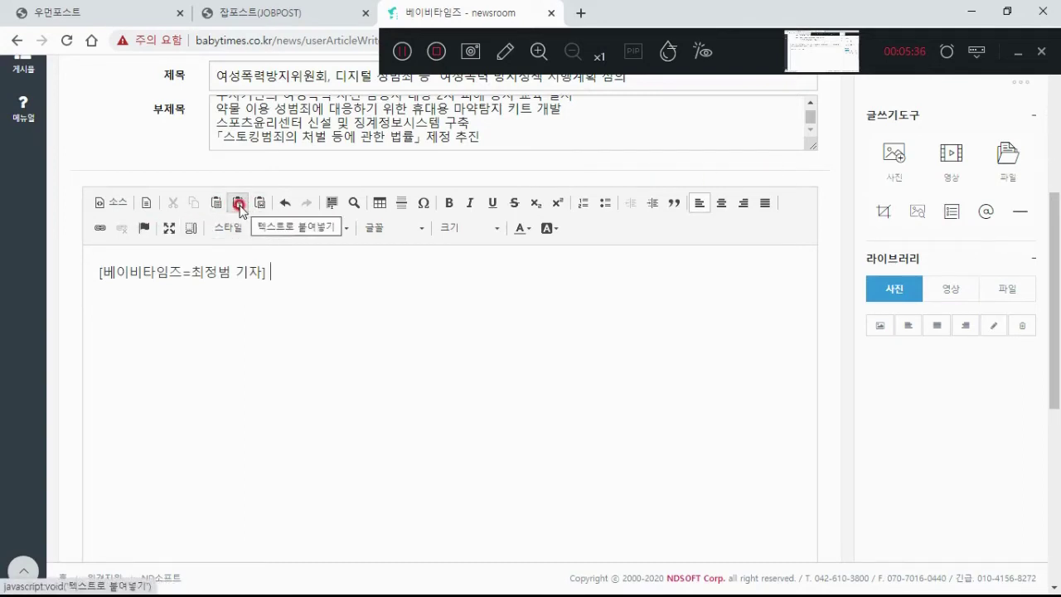
Step: Insert the 2020 implementation-plan paragraph after the byline using 텍스트로 붙여넣기 plain-text paste
{"action": "left_click", "coordinate": [239, 204]}
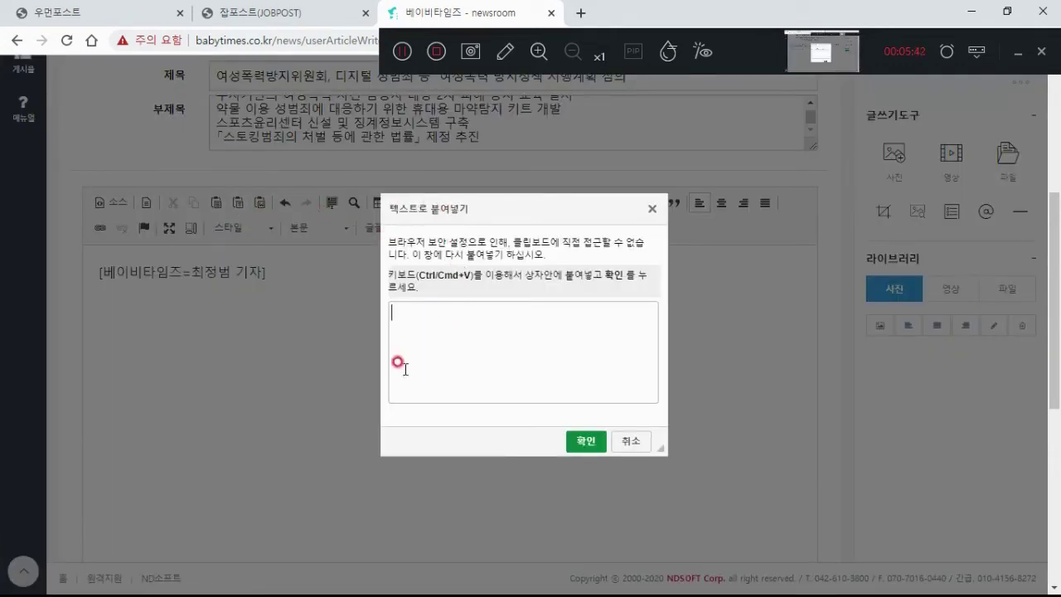
{"action": "right_click", "coordinate": [463, 332]}
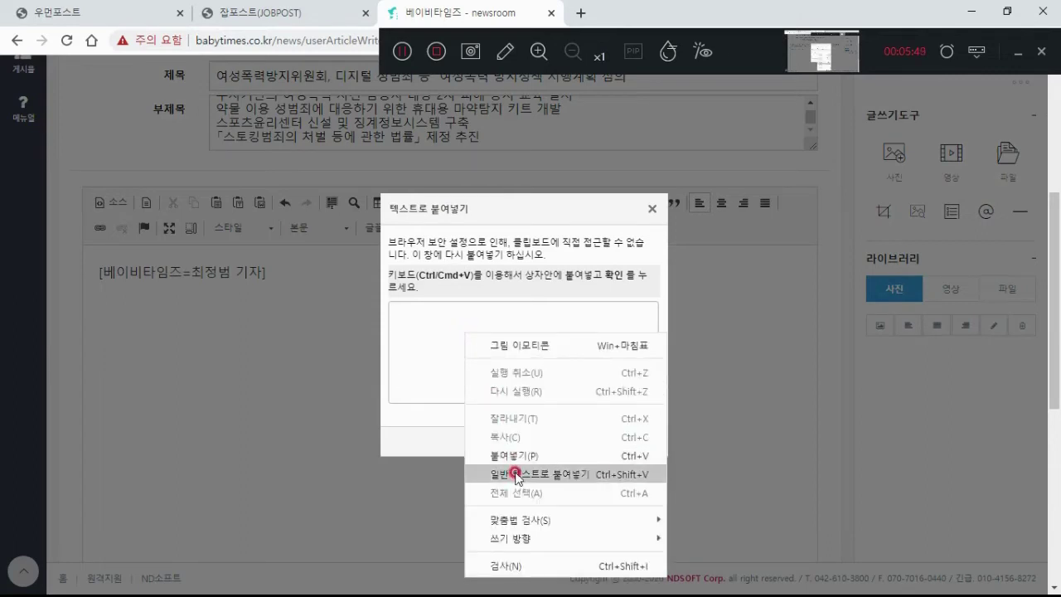
{"action": "left_click", "coordinate": [543, 474]}
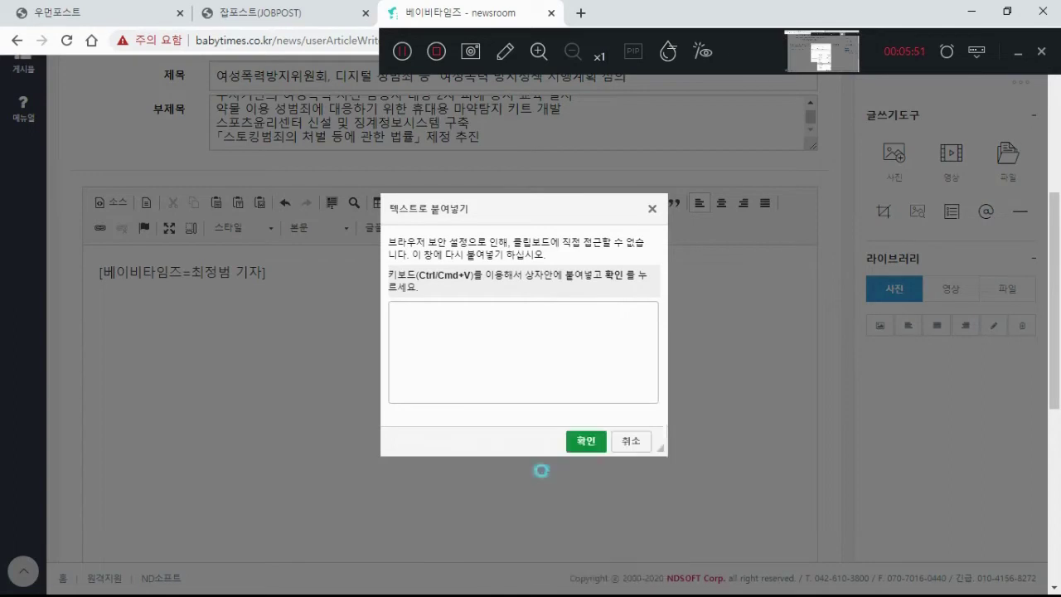
{"action": "key", "text": "ctrl+v"}
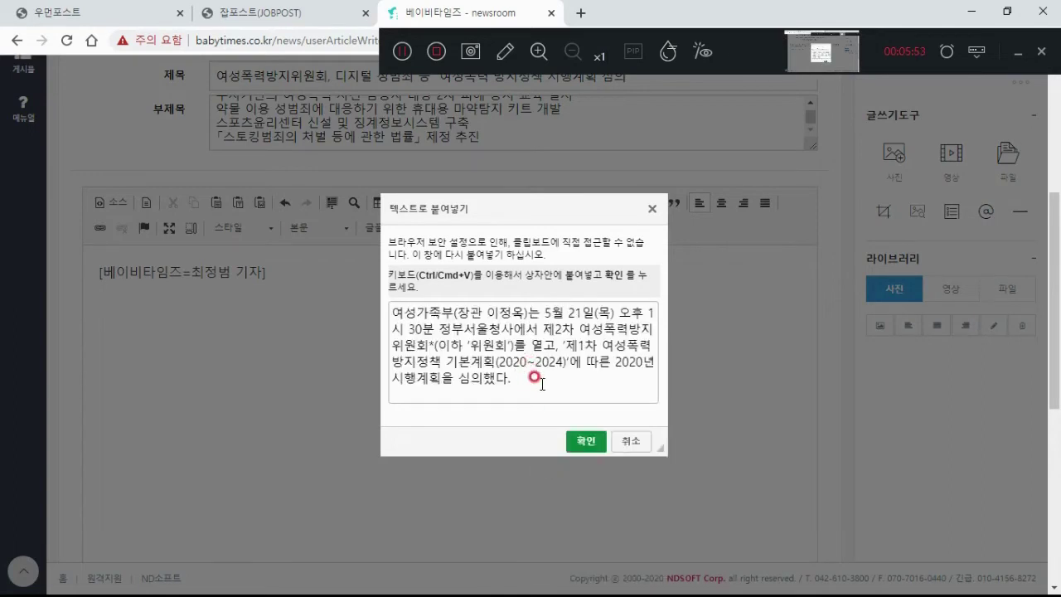
{"action": "left_click", "coordinate": [578, 440]}
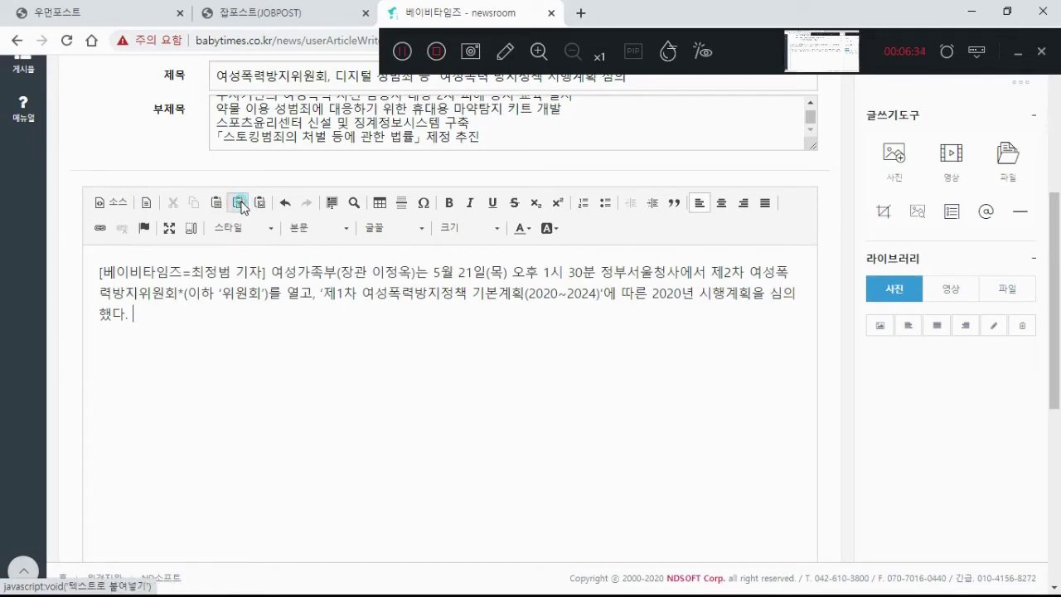
Step: Paste the 2020 implementation-plan paragraph as plain text again, then return to the body start
{"action": "left_click", "coordinate": [239, 203]}
{"action": "left_click", "coordinate": [476, 312]}
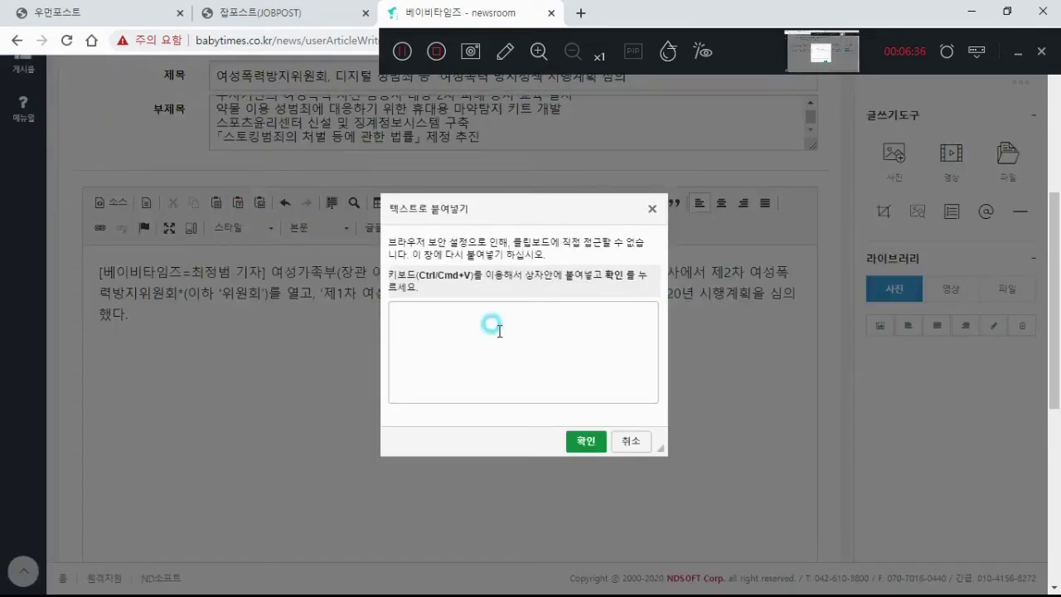
{"action": "right_click", "coordinate": [499, 332]}
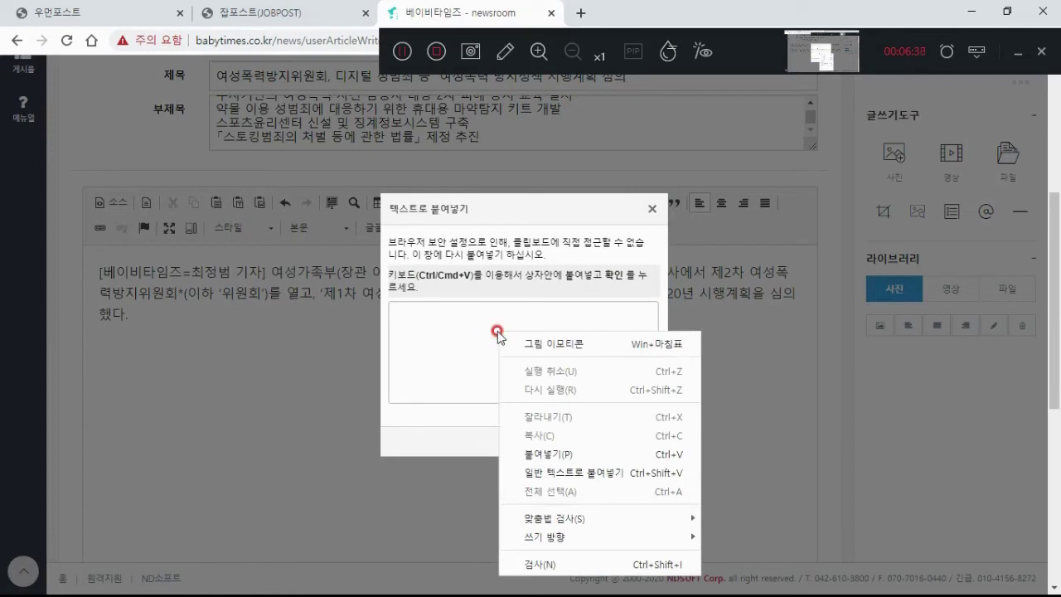
{"action": "left_click", "coordinate": [567, 473]}
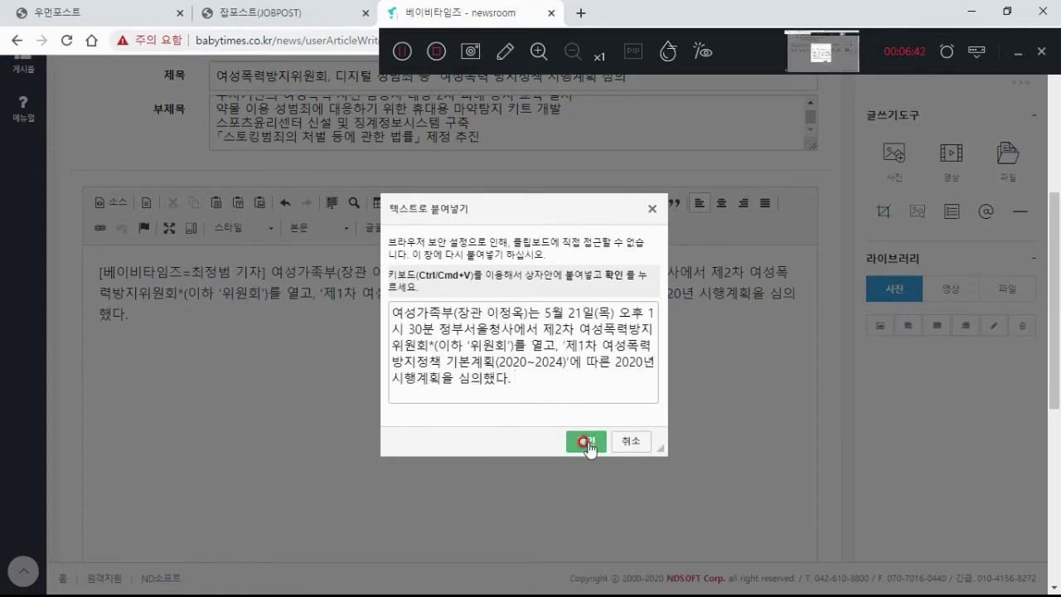
{"action": "left_click", "coordinate": [586, 440]}
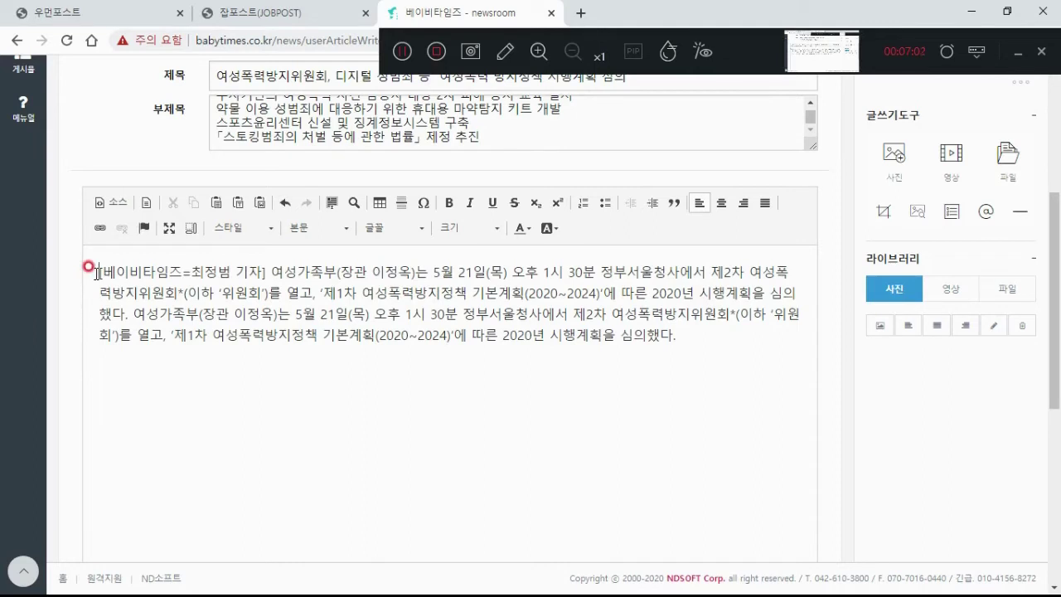
{"action": "left_click", "coordinate": [98, 272]}
{"action": "scroll", "coordinate": [978, 329], "scroll_direction": "up", "scroll_amount": 1}
{"action": "scroll", "coordinate": [912, 336], "scroll_direction": "up", "scroll_amount": 1}
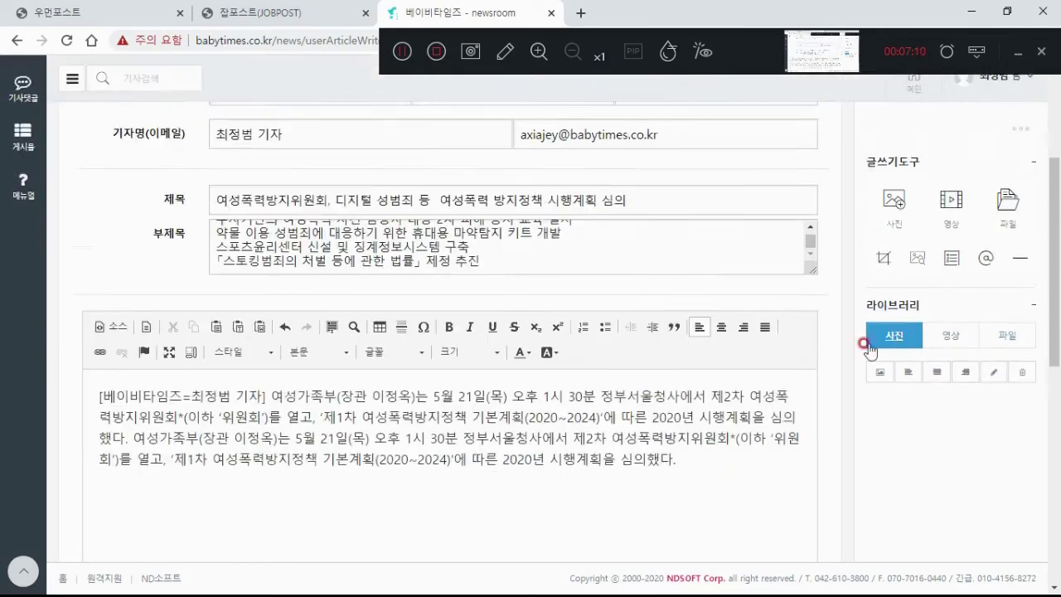
{"action": "scroll", "coordinate": [954, 315], "scroll_direction": "down", "scroll_amount": 3}
{"action": "scroll", "coordinate": [1057, 348], "scroll_direction": "up", "scroll_amount": 2}
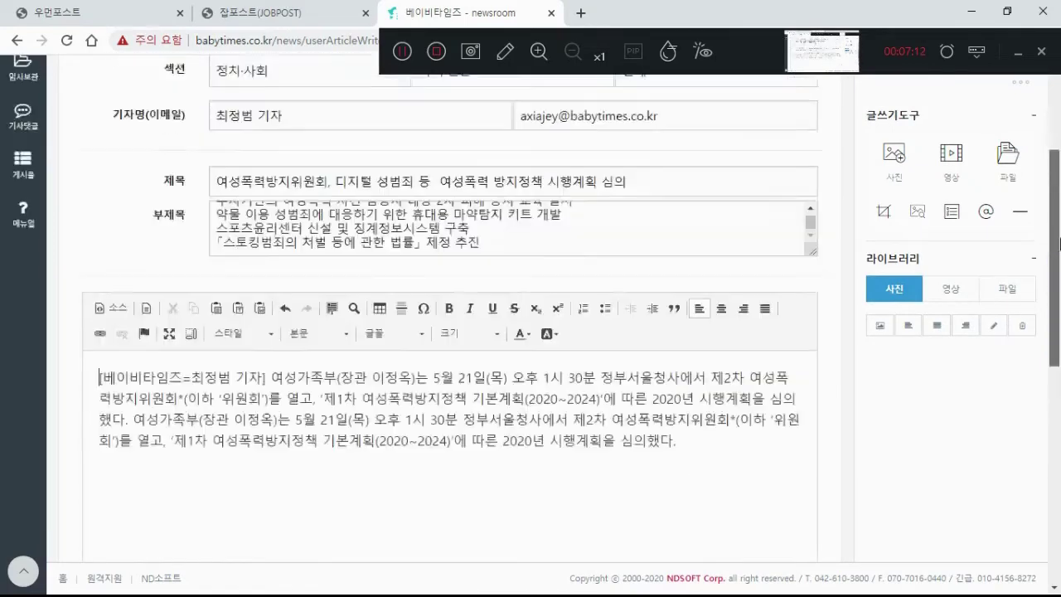
Step: Start adding a photo to the article and open the file picker
{"action": "left_click", "coordinate": [901, 146]}
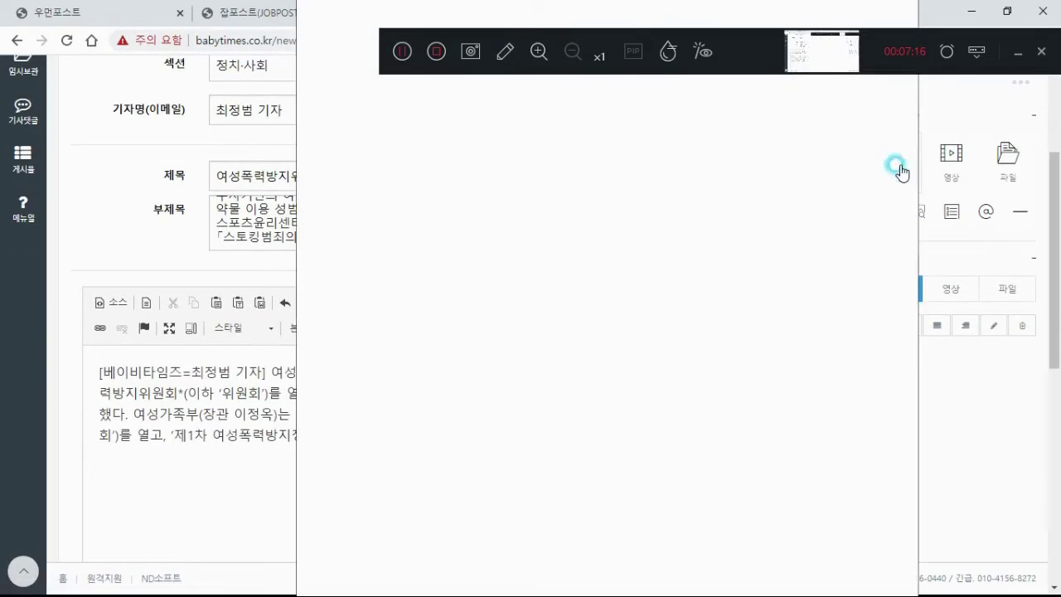
{"action": "left_click_drag", "start_coordinate": [524, 31], "coordinate": [514, 108]}
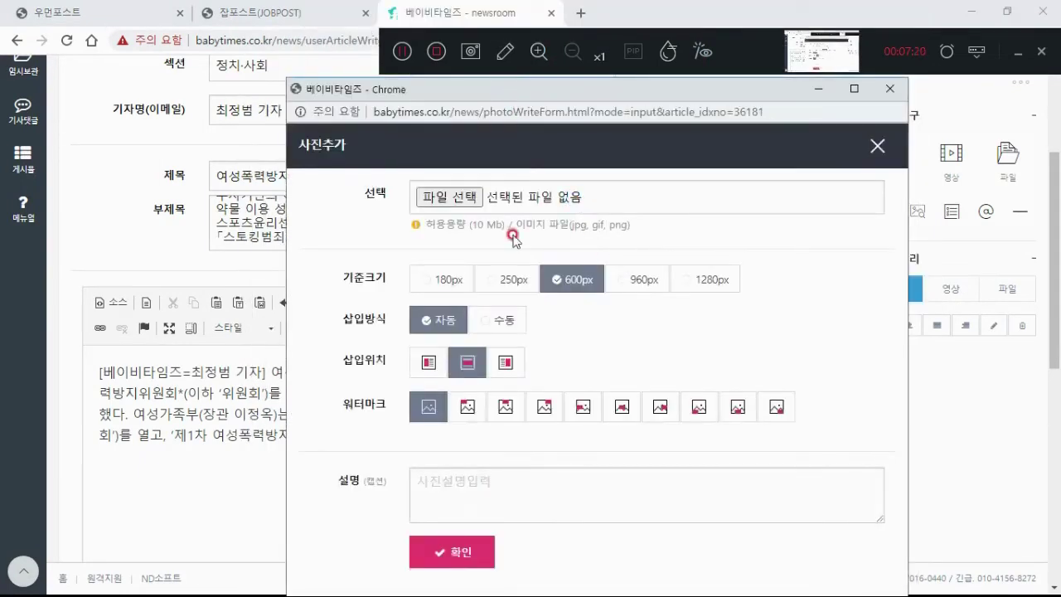
{"action": "left_click", "coordinate": [444, 197]}
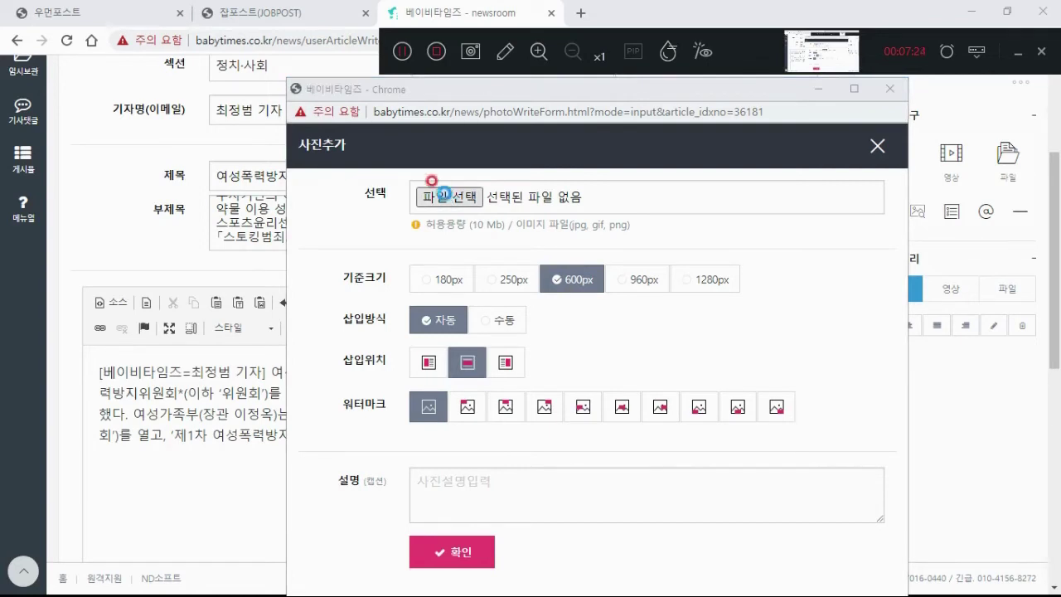
{"action": "left_click", "coordinate": [445, 197]}
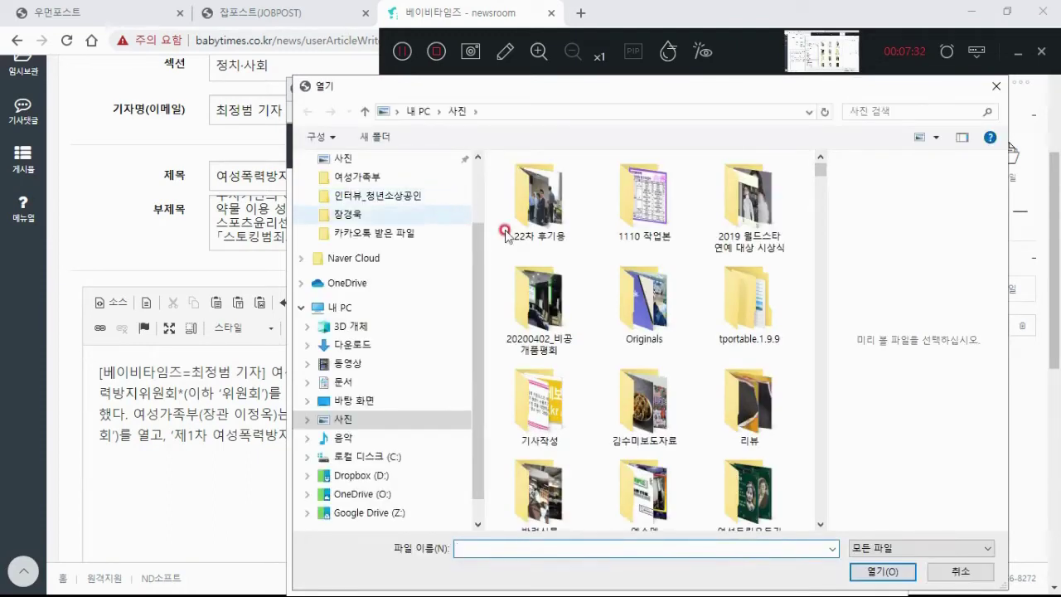
Step: Choose 20191029_045216.png, the masked-woman image, as the photo to upload
{"action": "left_click_drag", "start_coordinate": [823, 172], "coordinate": [823, 207]}
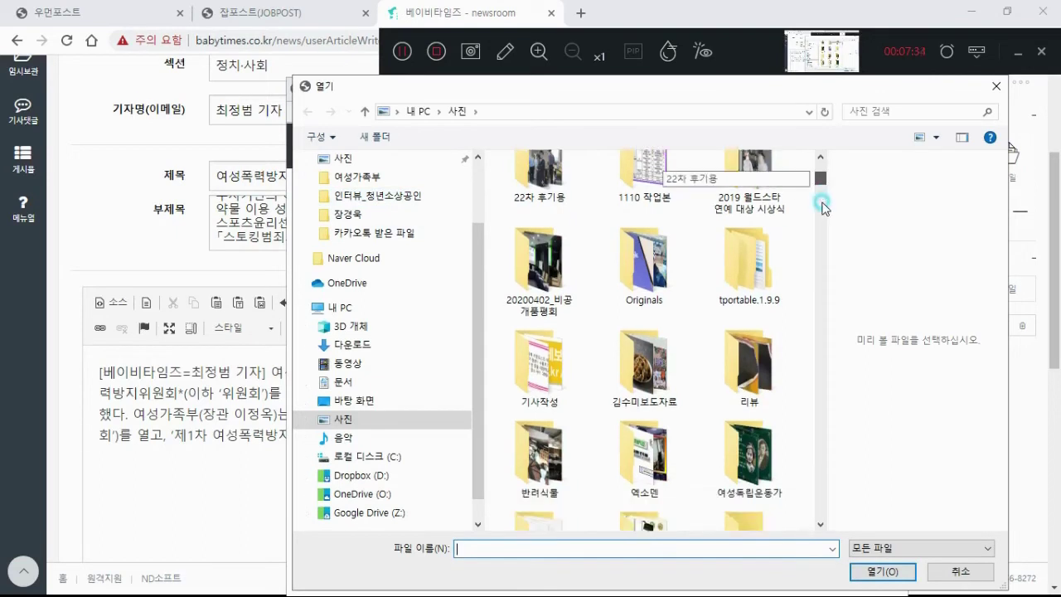
{"action": "left_click", "coordinate": [824, 208]}
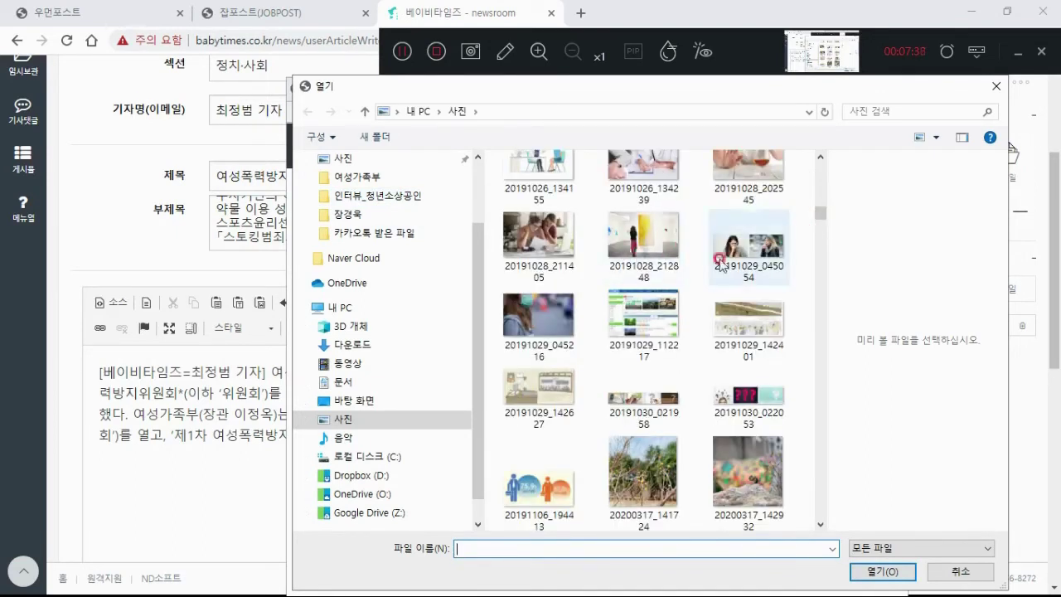
{"action": "left_click", "coordinate": [738, 252]}
{"action": "left_click", "coordinate": [574, 308], "text": "ctrl"}
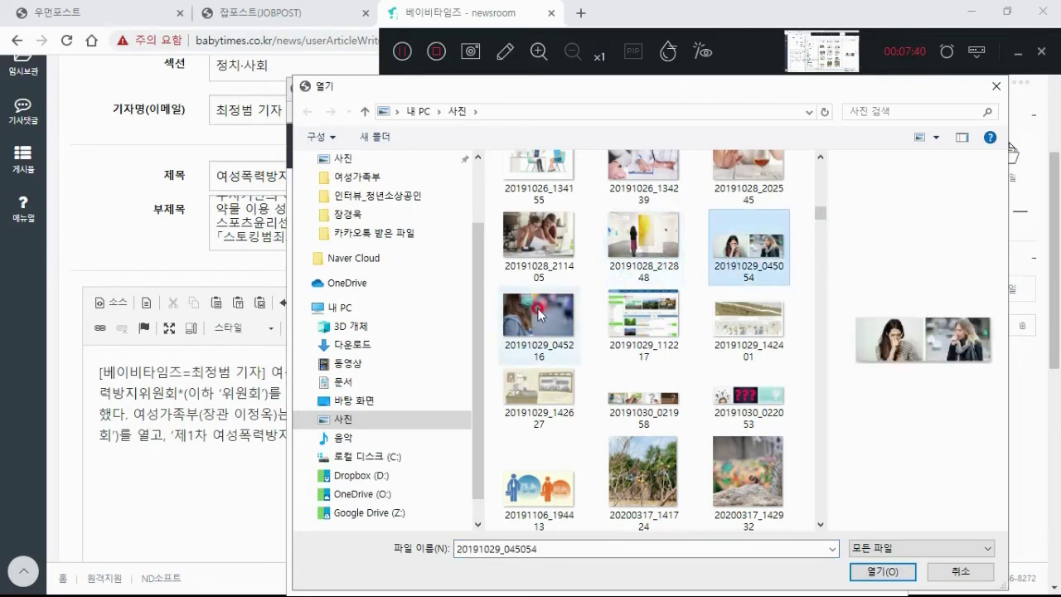
{"action": "left_click", "coordinate": [644, 314], "text": "ctrl"}
{"action": "left_click", "coordinate": [735, 302], "text": "ctrl"}
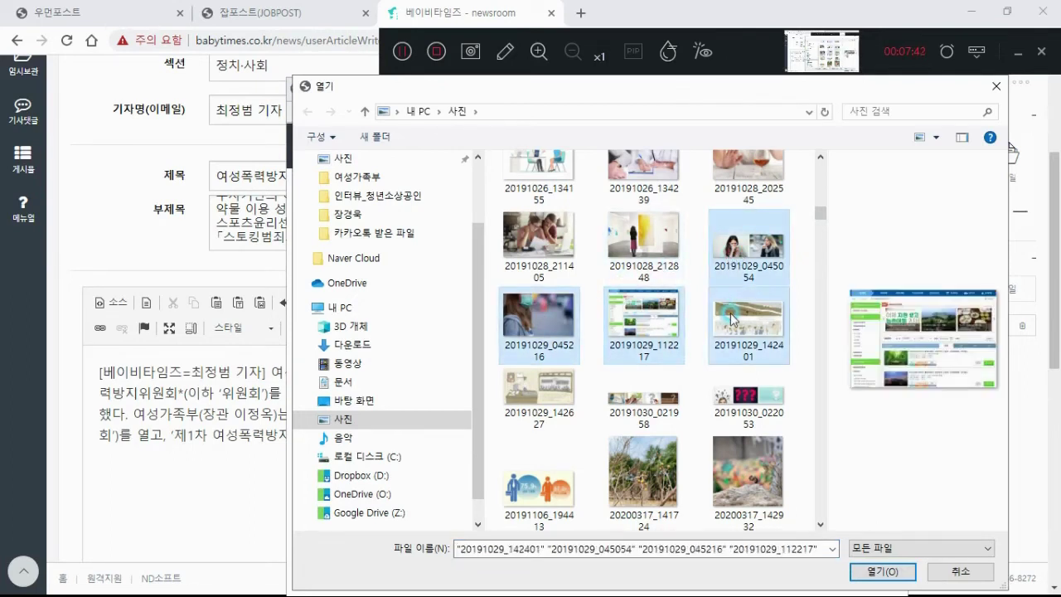
{"action": "left_click", "coordinate": [749, 247]}
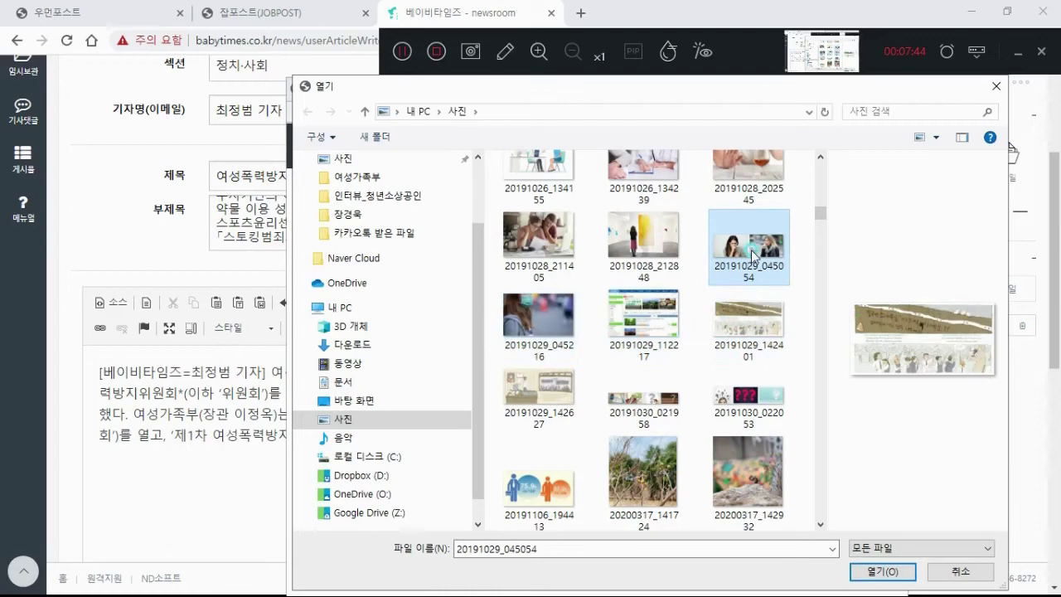
{"action": "left_click", "coordinate": [558, 310]}
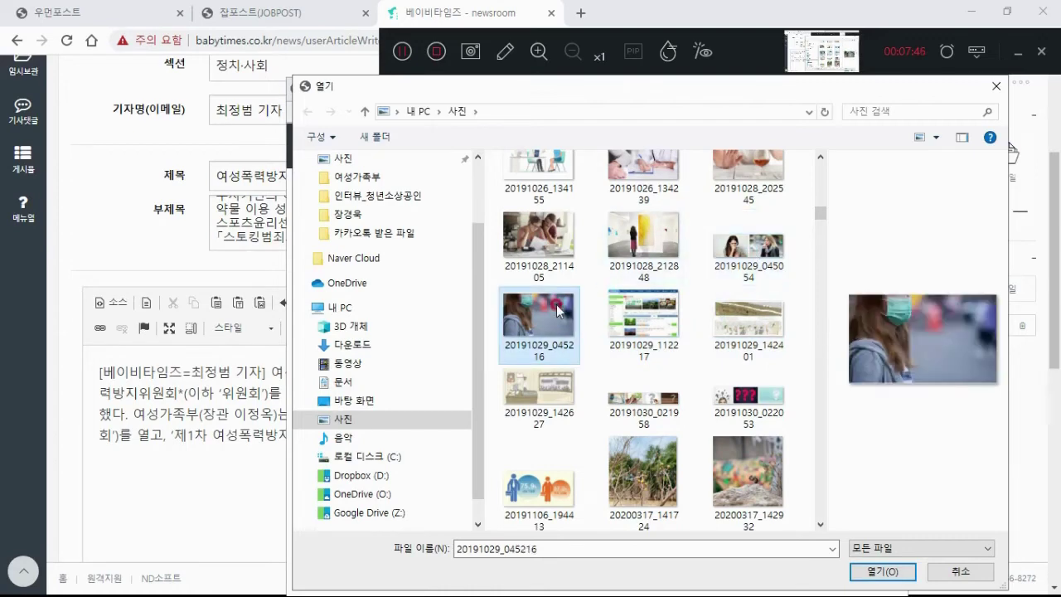
{"action": "left_click", "coordinate": [858, 570]}
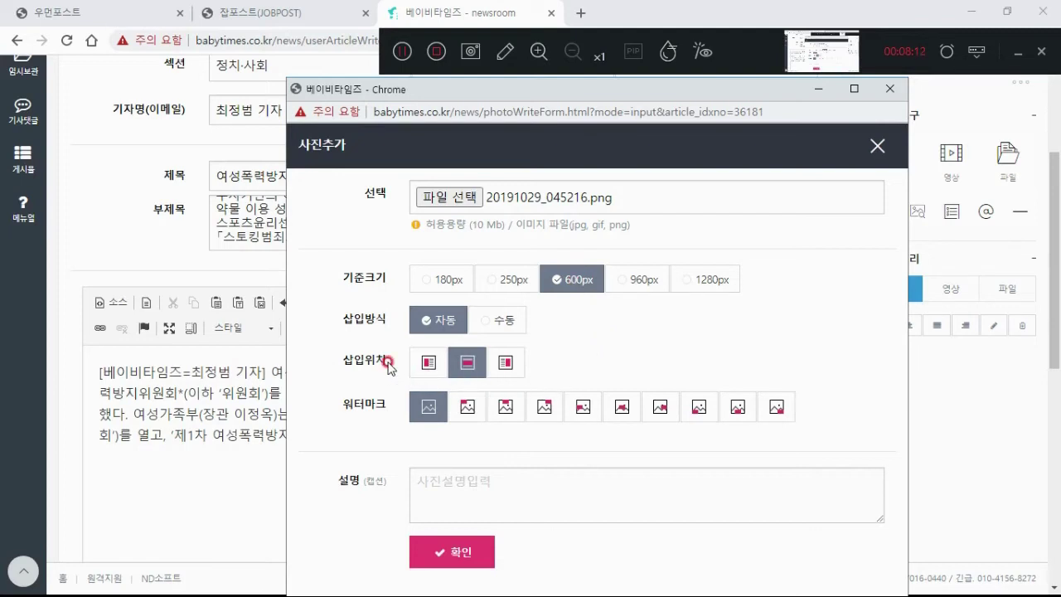
{"action": "left_click", "coordinate": [464, 365]}
Step: Place the insertion point before 열고 in the body and return to the photo form
{"action": "left_click", "coordinate": [136, 431]}
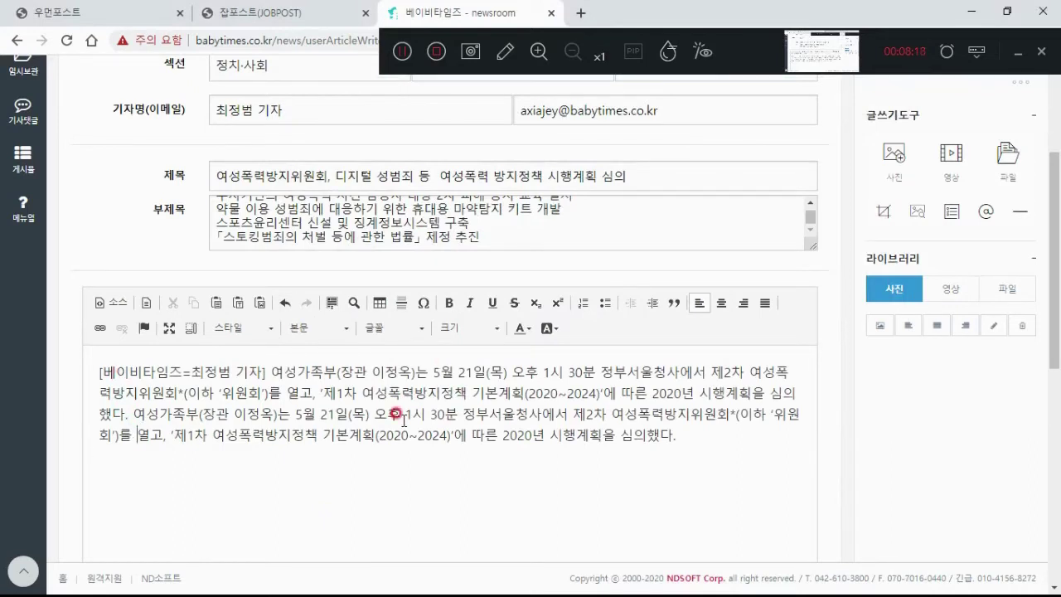
{"action": "key", "text": "alt+Tab"}
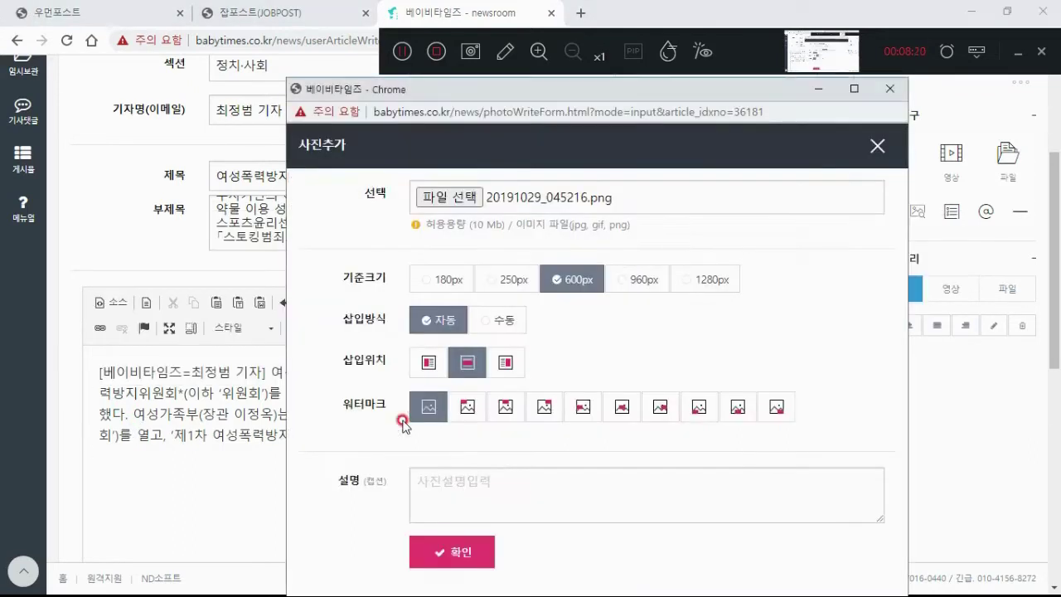
{"action": "left_click_drag", "start_coordinate": [554, 93], "coordinate": [617, 64]}
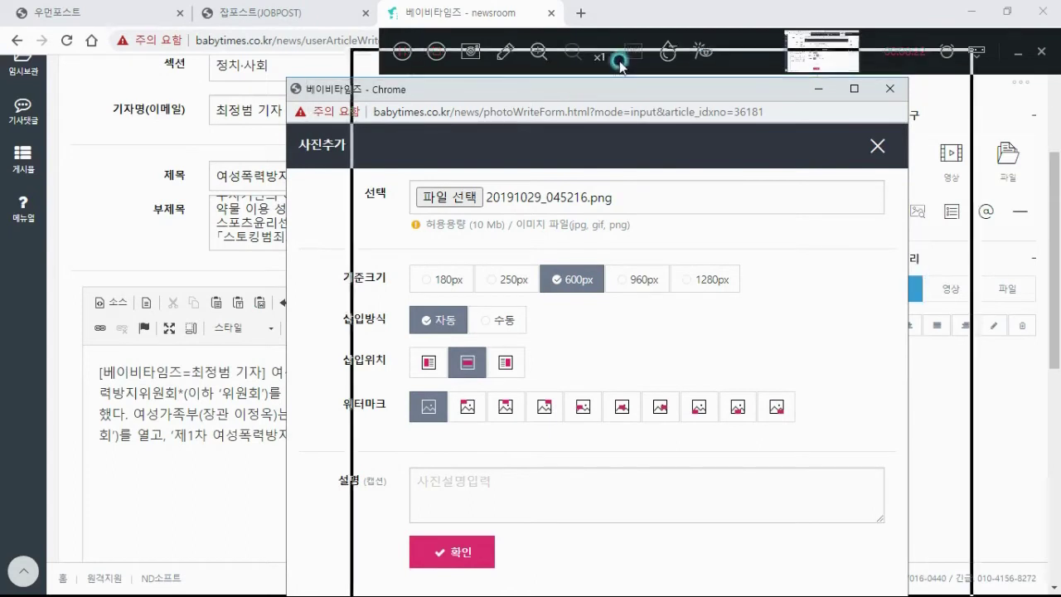
{"action": "left_click", "coordinate": [532, 341]}
{"action": "left_click", "coordinate": [531, 335]}
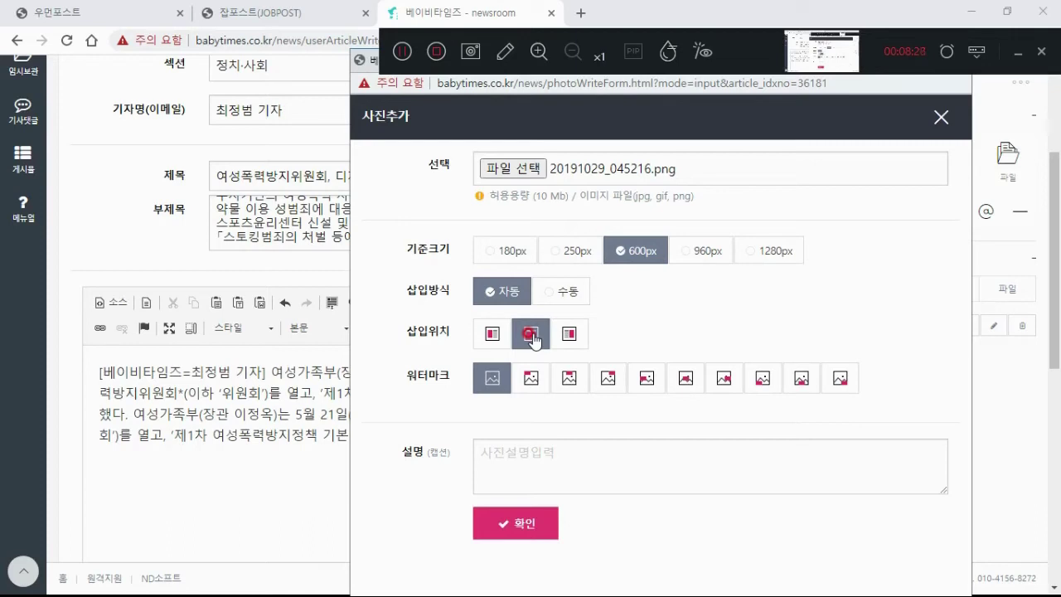
{"action": "left_click", "coordinate": [529, 332]}
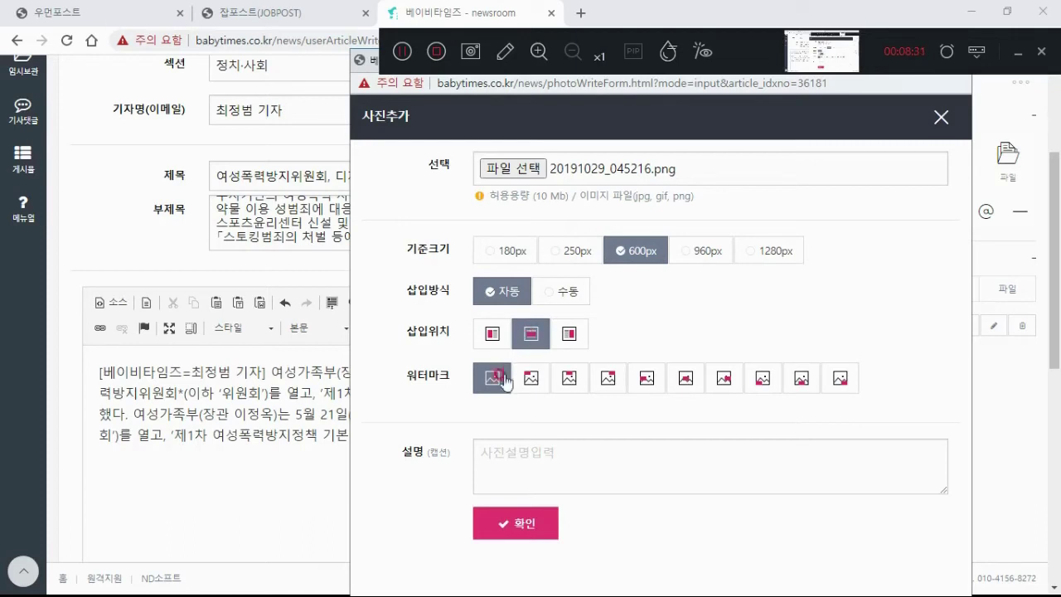
Step: Insert the photo with the BabyTimes watermark and caption '여성폭력방지위원회 회의 현장 / 여성가족부'
{"action": "left_click", "coordinate": [797, 383]}
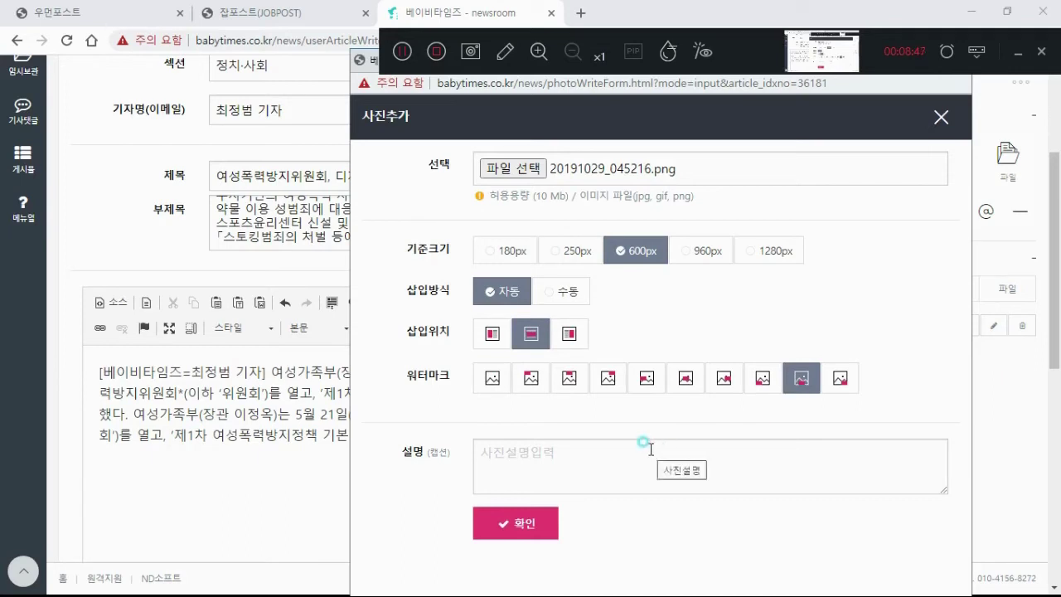
{"action": "left_click", "coordinate": [644, 442]}
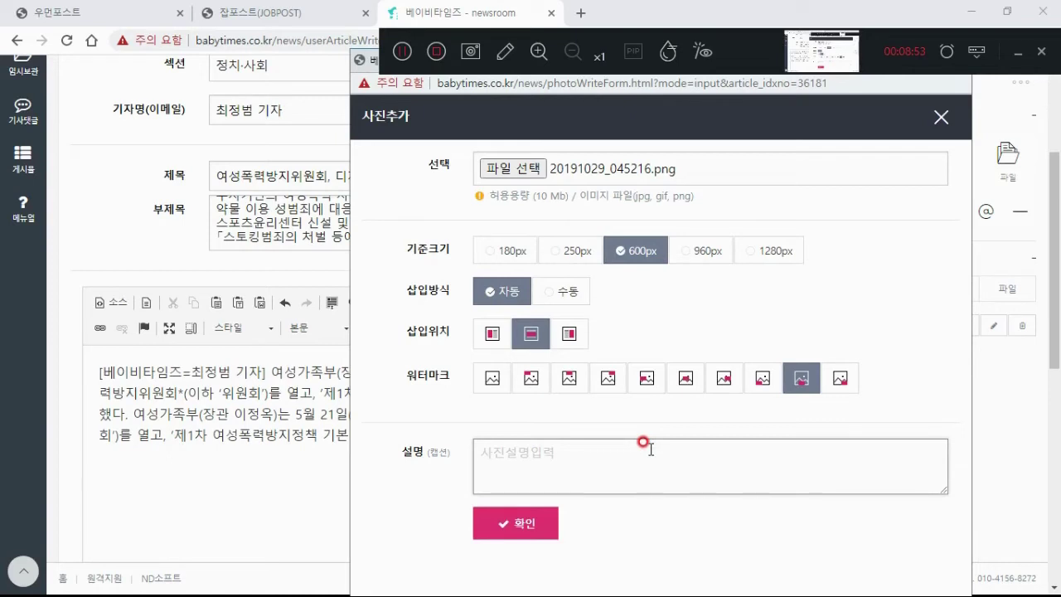
{"action": "type", "text": "여성폭력방지위원회 회의 현장 / 여성가족부"}
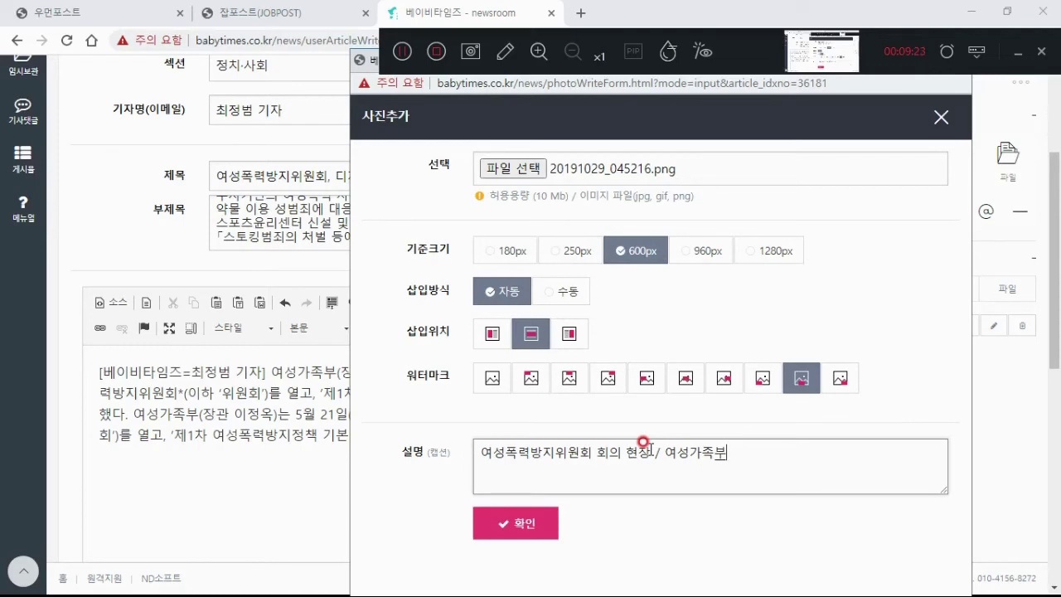
{"action": "left_click", "coordinate": [537, 520]}
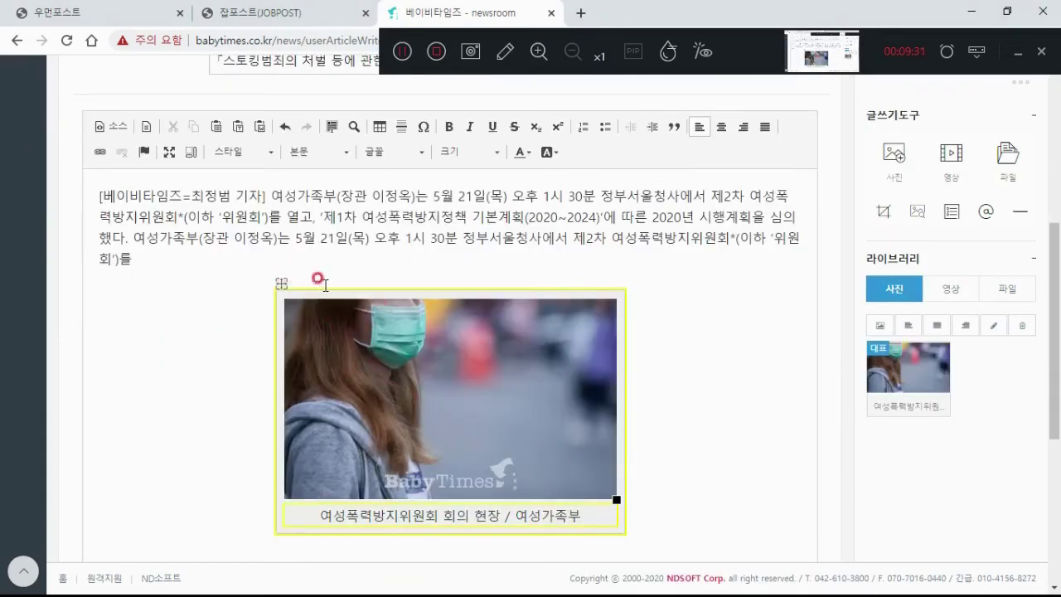
Step: Drag the inserted masked-woman photo above the byline paragraph at the top of the body
{"action": "left_click", "coordinate": [470, 272]}
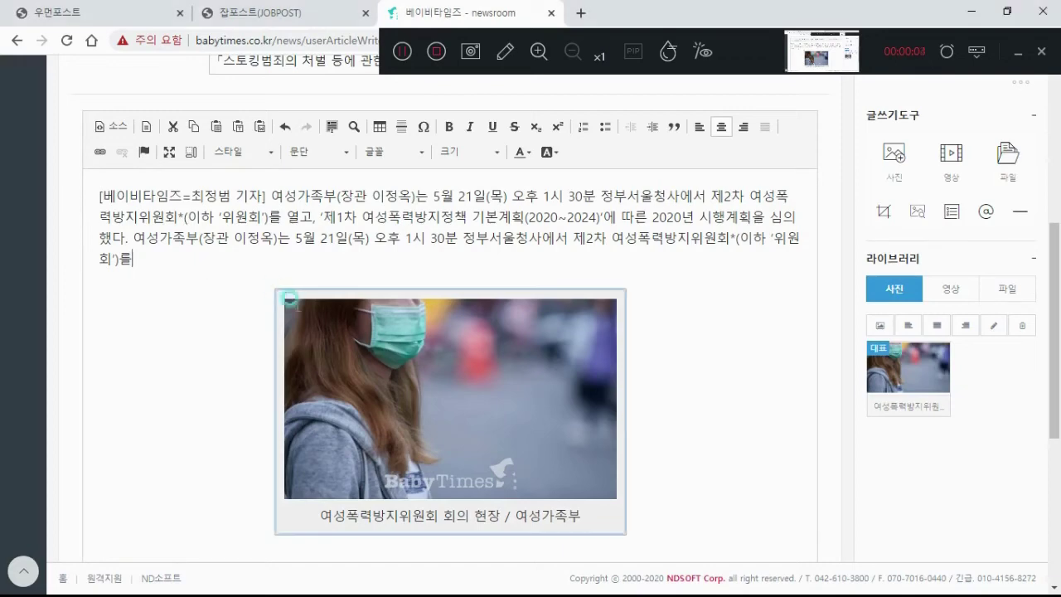
{"action": "scroll", "coordinate": [249, 290], "scroll_direction": "down", "scroll_amount": 2}
{"action": "left_click", "coordinate": [297, 319]}
{"action": "scroll", "coordinate": [297, 319], "scroll_direction": "up", "scroll_amount": 3}
{"action": "scroll", "coordinate": [297, 319], "scroll_direction": "down", "scroll_amount": 3}
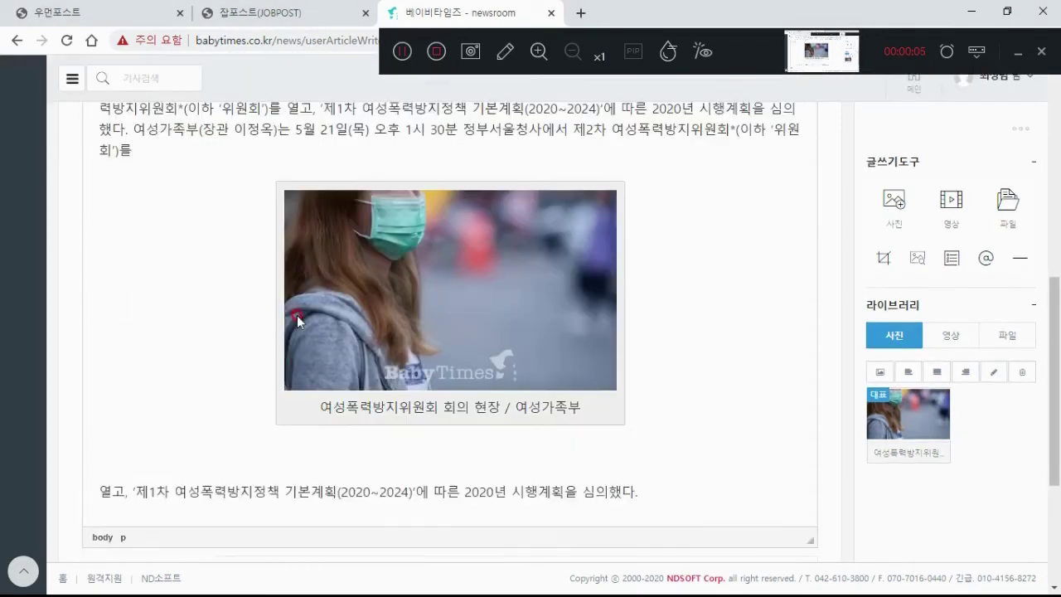
{"action": "scroll", "coordinate": [297, 319], "scroll_direction": "up", "scroll_amount": 2}
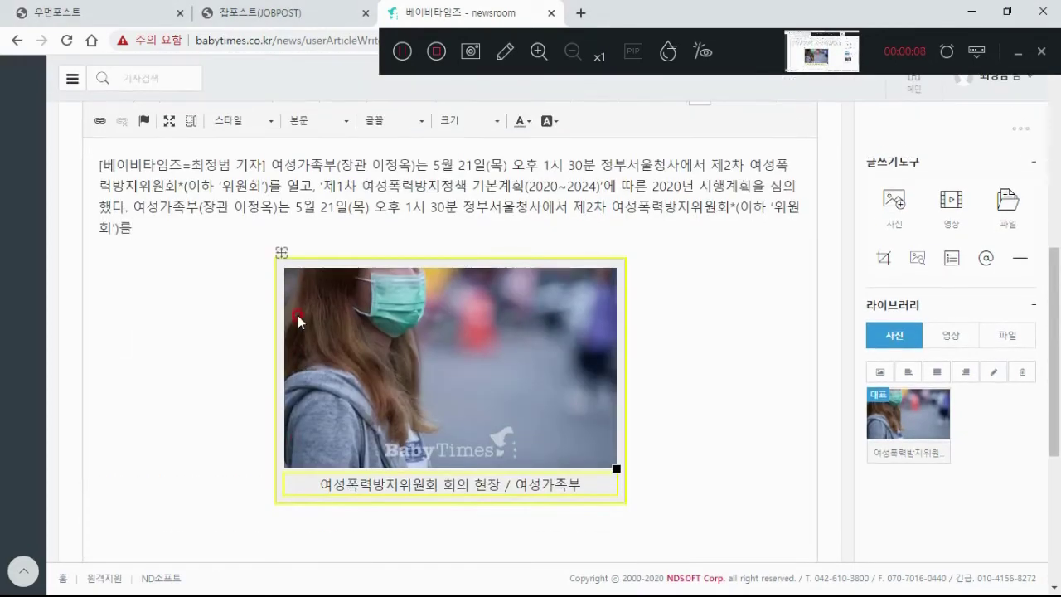
{"action": "scroll", "coordinate": [297, 319], "scroll_direction": "up", "scroll_amount": 1}
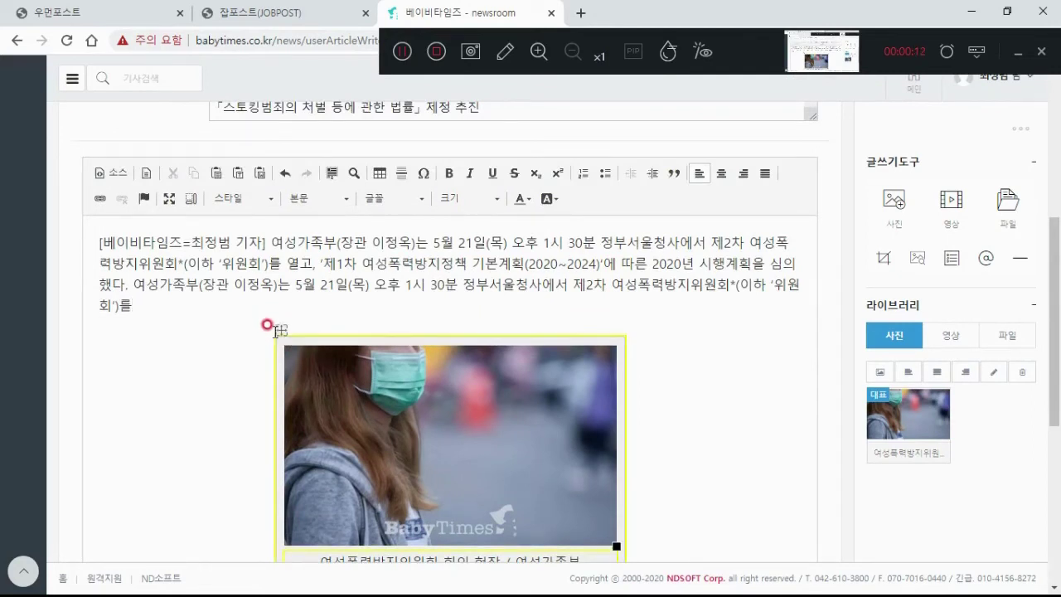
{"action": "mouse_move", "coordinate": [278, 330]}
{"action": "left_mouse_down"}
{"action": "mouse_move", "coordinate": [185, 309]}
{"action": "mouse_move", "coordinate": [147, 237]}
{"action": "left_mouse_up"}
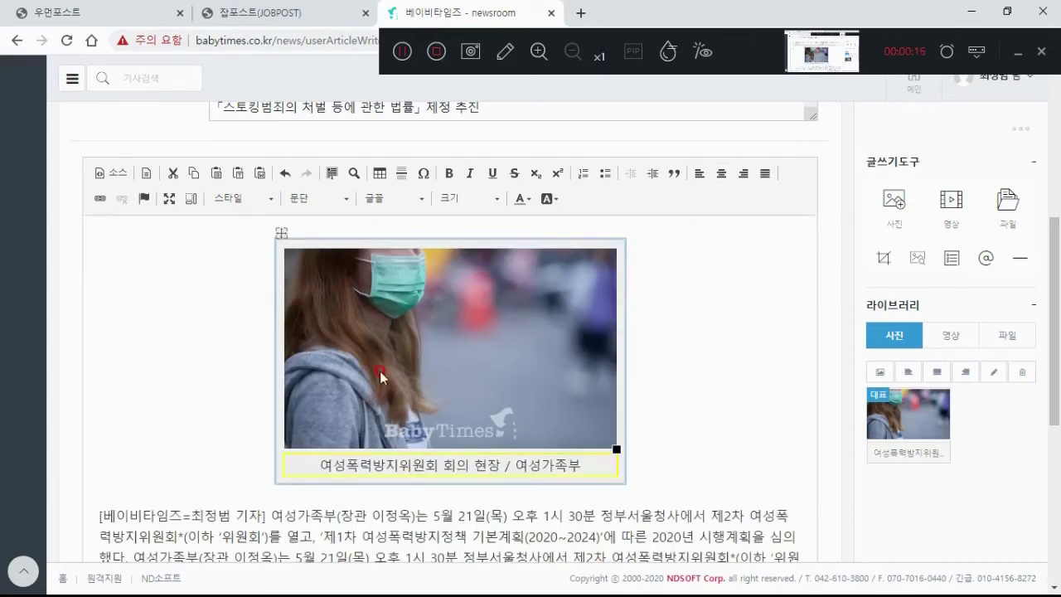
{"action": "scroll", "coordinate": [439, 390], "scroll_direction": "down", "scroll_amount": 3}
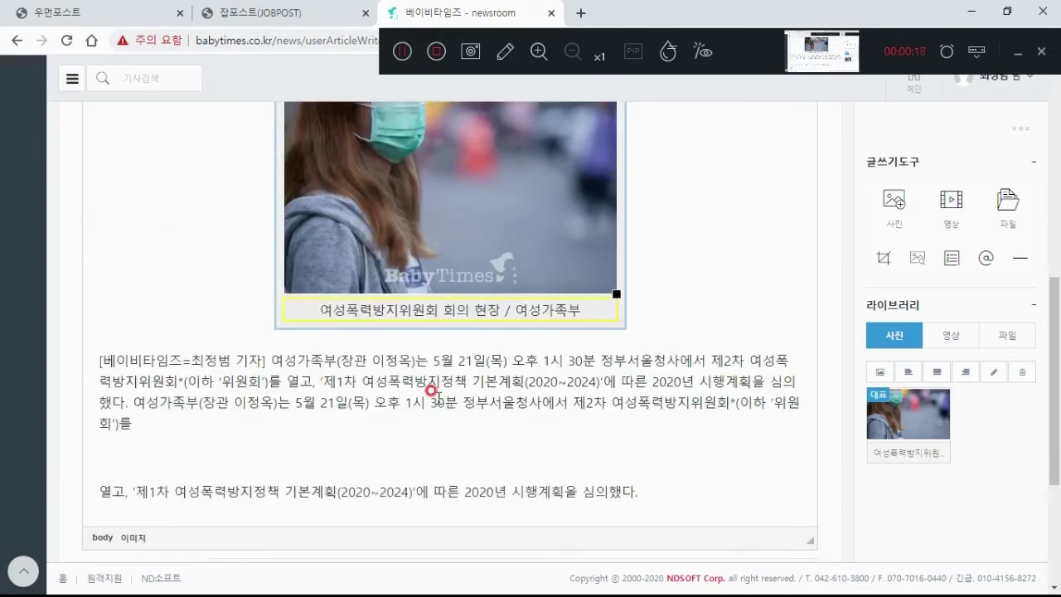
Step: Rejoin the split paragraph after 회')를 and delete the first asterisk after 위원회
{"action": "left_click", "coordinate": [197, 376]}
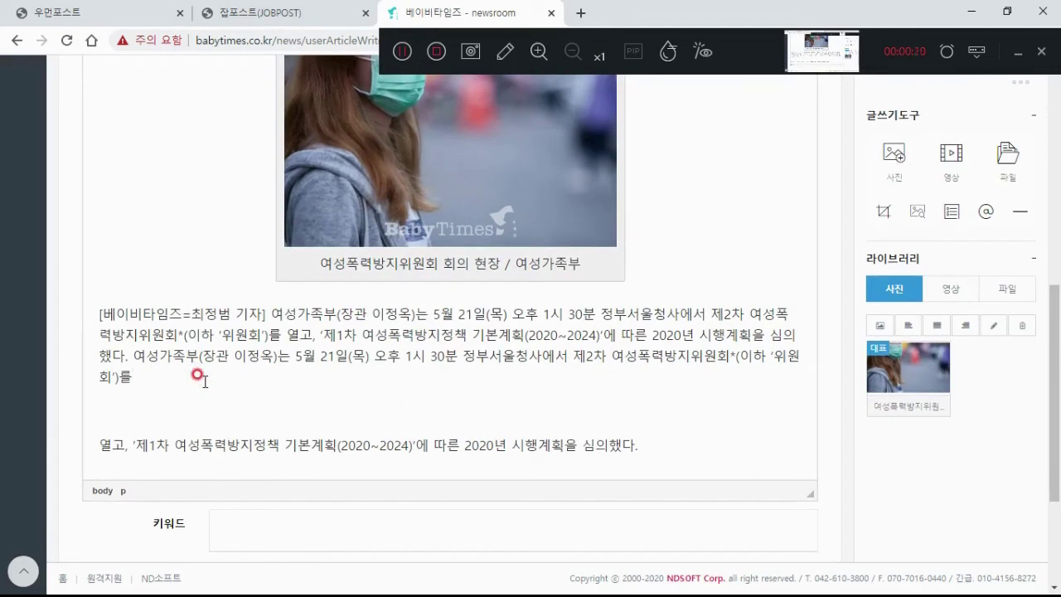
{"action": "key", "text": "Delete"}
{"action": "key", "text": "Delete"}
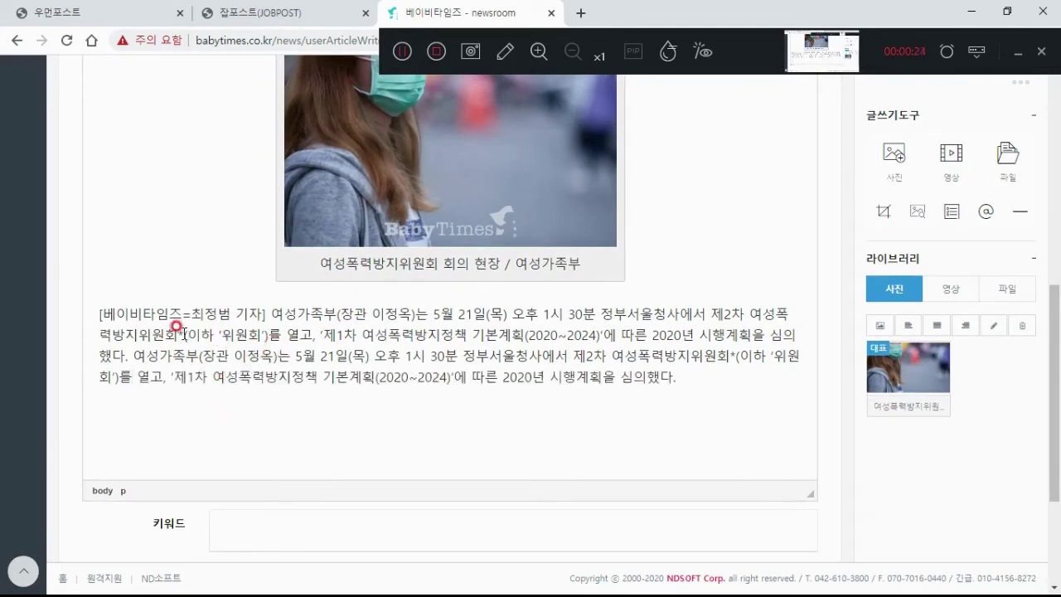
{"action": "left_click_drag", "start_coordinate": [184, 335], "coordinate": [177, 335]}
{"action": "key", "text": "Delete"}
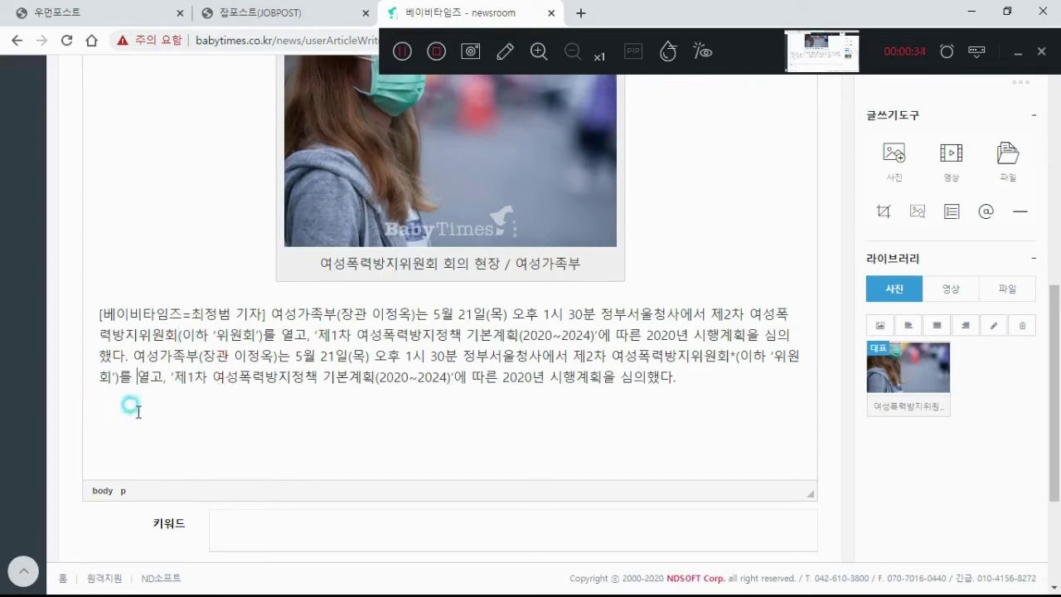
Step: Delete the remaining asterisk after 위원회 in the body text
{"action": "left_click", "coordinate": [119, 402]}
{"action": "left_click", "coordinate": [722, 373]}
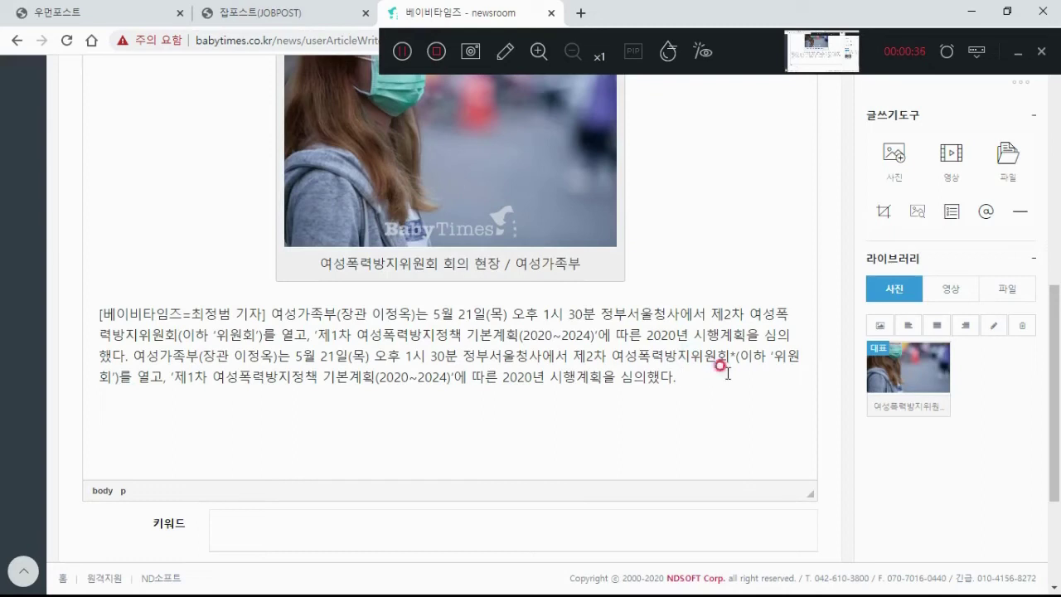
{"action": "left_click", "coordinate": [730, 358]}
{"action": "key", "text": "Delete"}
{"action": "left_click", "coordinate": [709, 383]}
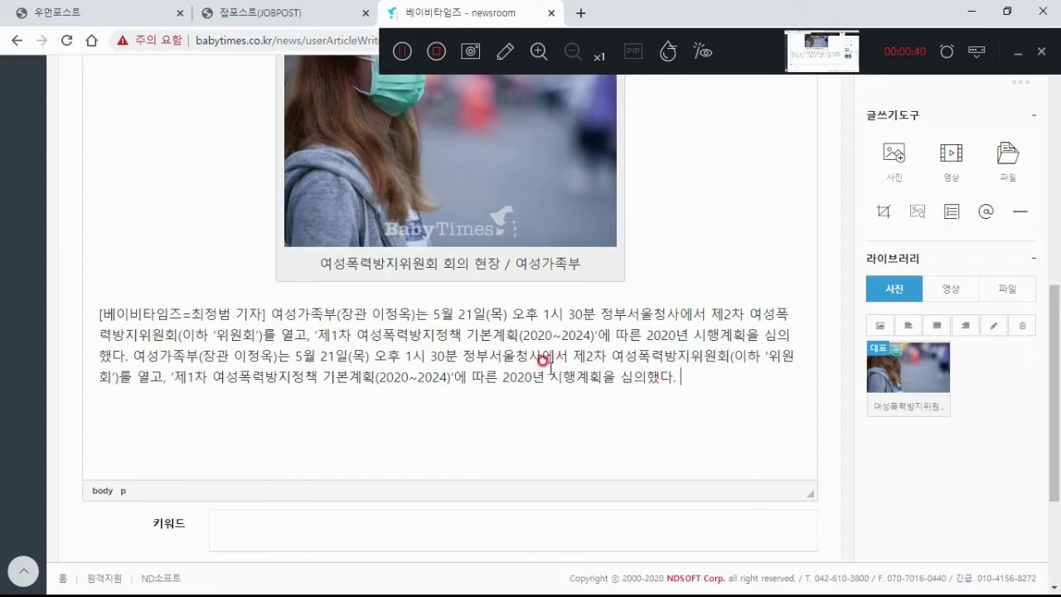
{"action": "scroll", "coordinate": [551, 367], "scroll_direction": "down", "scroll_amount": 1}
{"action": "left_click_drag", "start_coordinate": [238, 300], "coordinate": [305, 300]}
{"action": "left_click", "coordinate": [304, 299]}
{"action": "left_click", "coordinate": [279, 449]}
{"action": "left_click", "coordinate": [279, 449]}
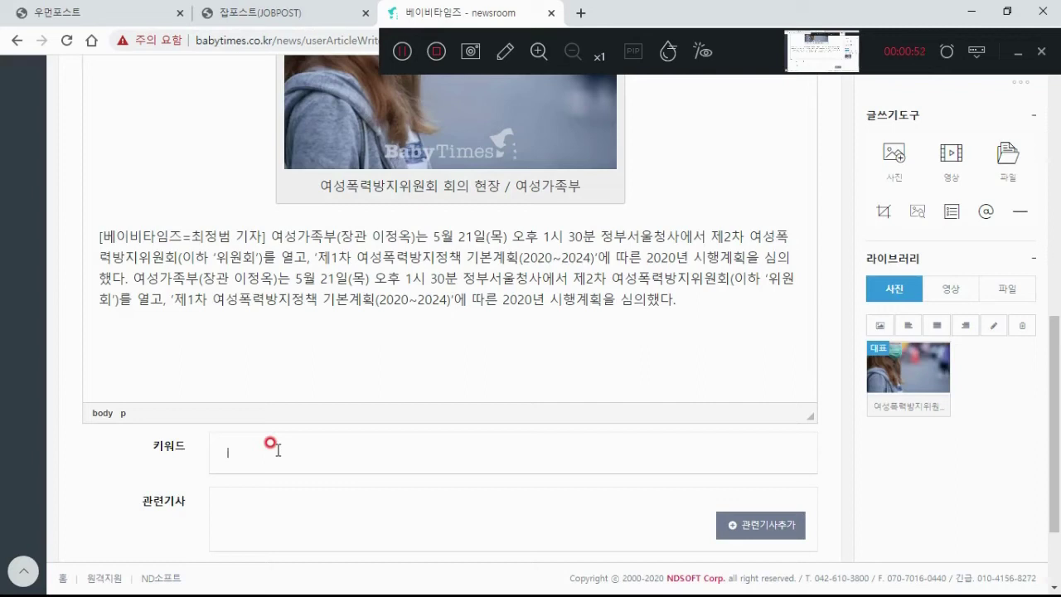
Step: Copy 여성폭력방지정책, 여성폭력방지위원회 and 여성폭력방지정책 기본계획 from the body into keyword tags
{"action": "double_click", "coordinate": [237, 305]}
{"action": "key", "text": "ctrl+c"}
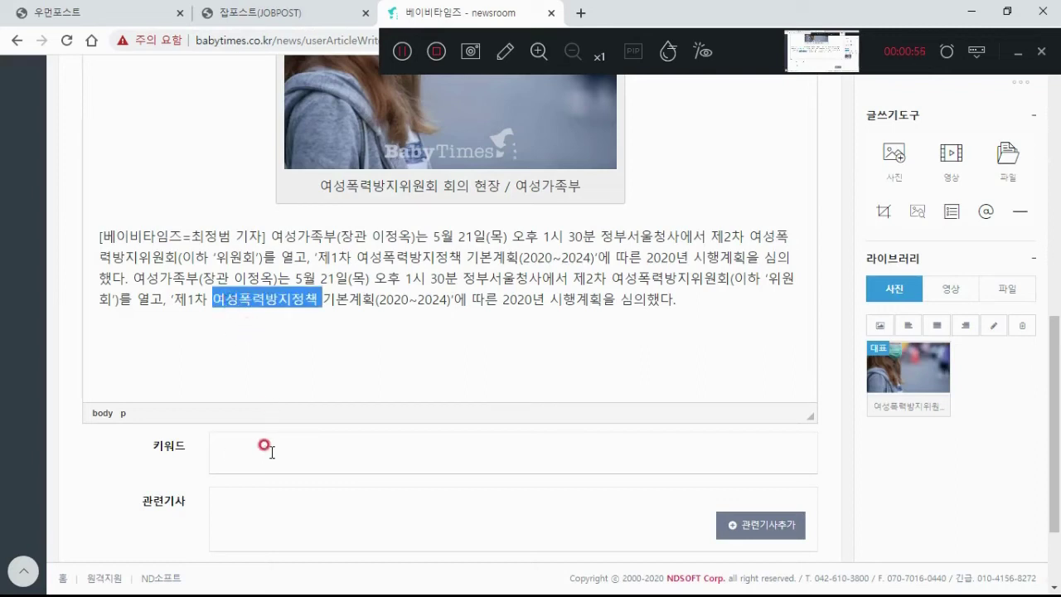
{"action": "left_click", "coordinate": [270, 453]}
{"action": "key", "text": "ctrl+v"}
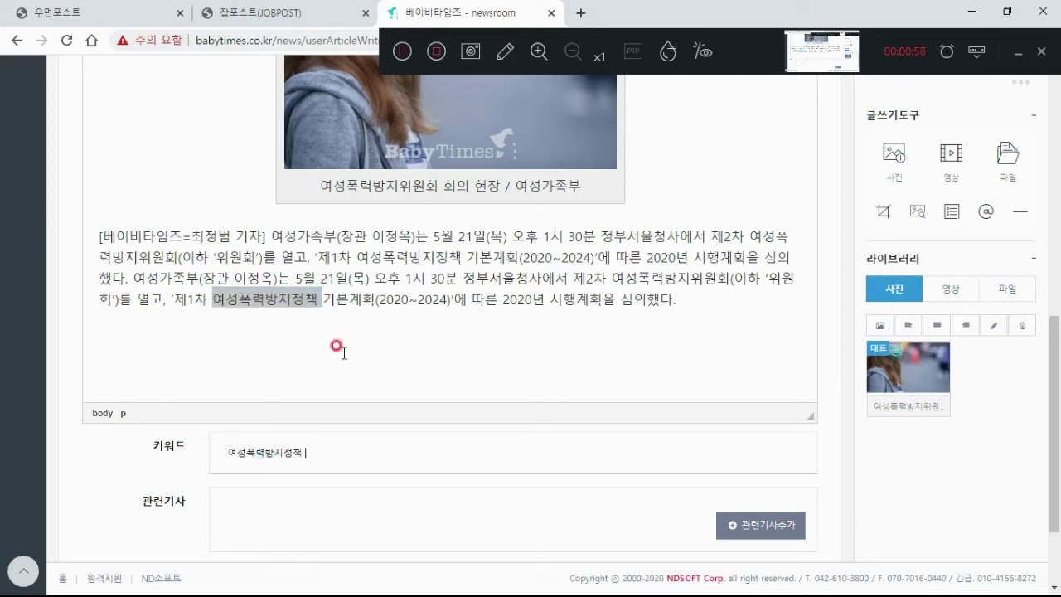
{"action": "left_click", "coordinate": [339, 350]}
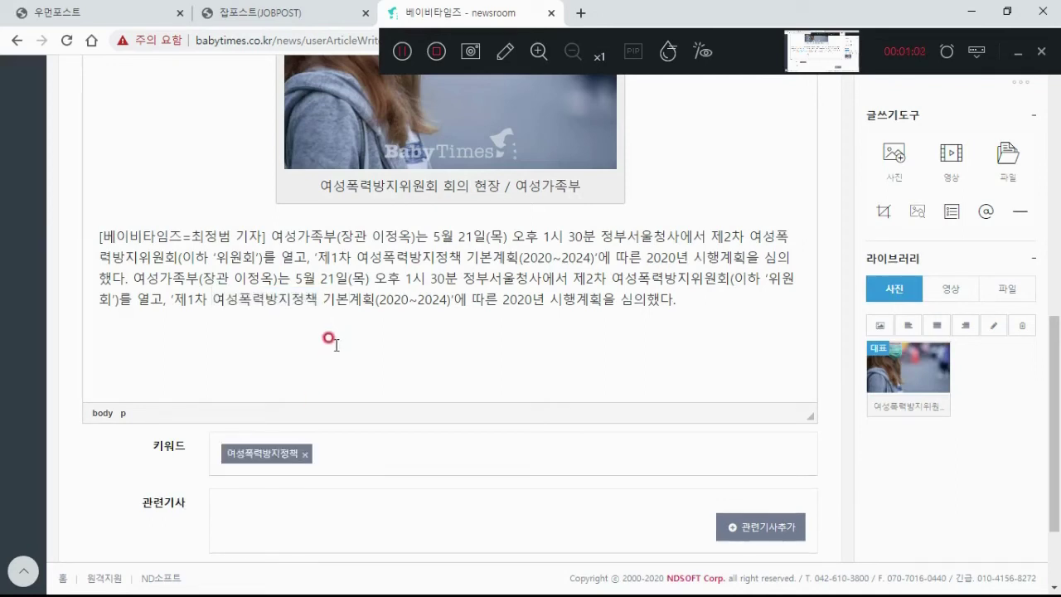
{"action": "double_click", "coordinate": [614, 277]}
{"action": "key", "text": "ctrl+c"}
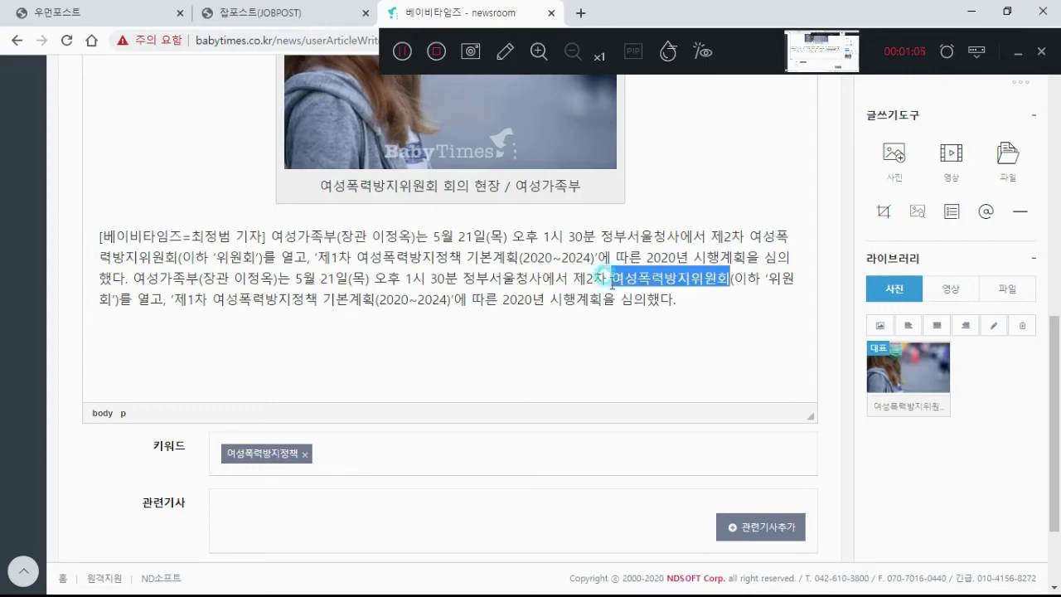
{"action": "left_click", "coordinate": [435, 448]}
{"action": "key", "text": "ctrl+v"}
{"action": "key", "text": "Return"}
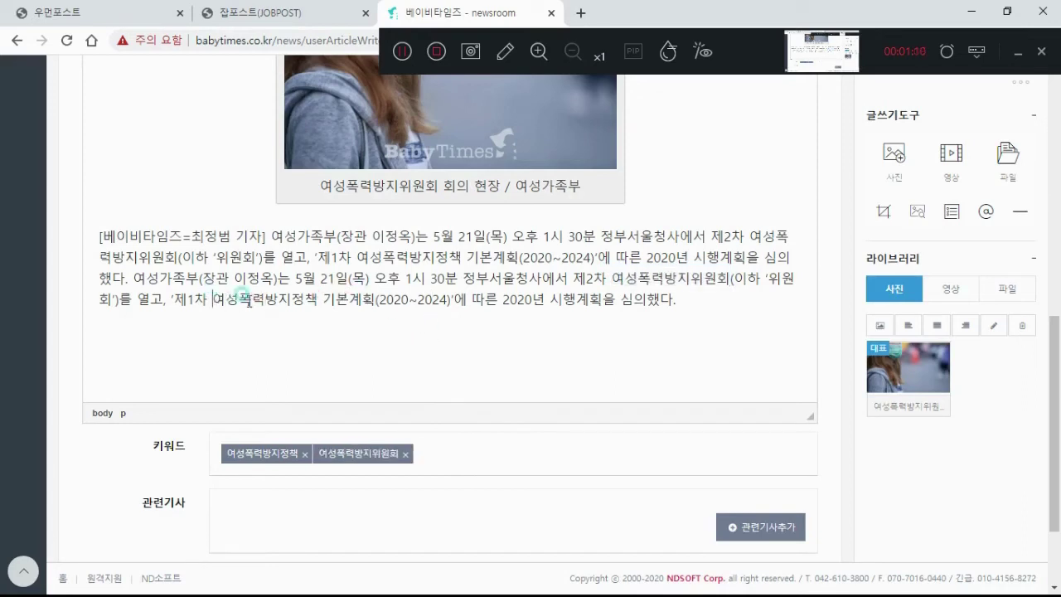
{"action": "left_click_drag", "start_coordinate": [213, 300], "coordinate": [374, 304]}
{"action": "key", "text": "ctrl+c"}
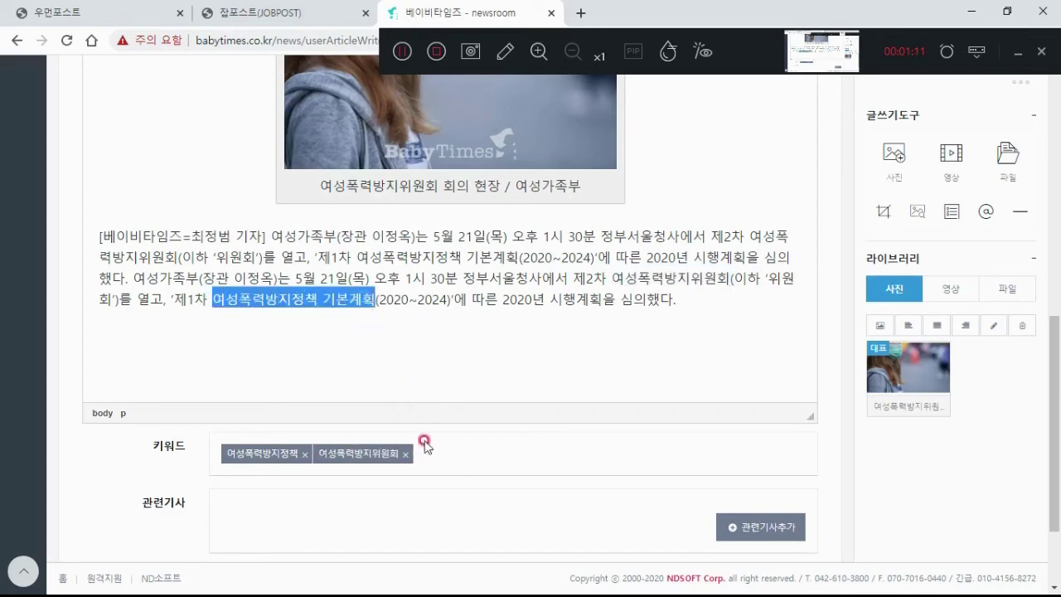
{"action": "left_click", "coordinate": [457, 460]}
{"action": "key", "text": "ctrl+v"}
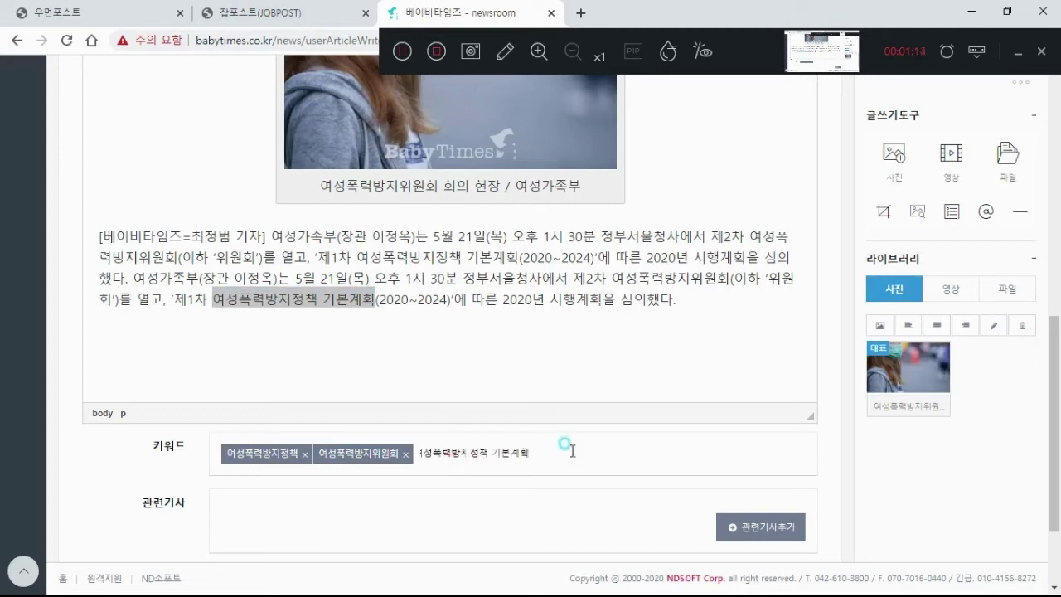
{"action": "key", "text": "Return"}
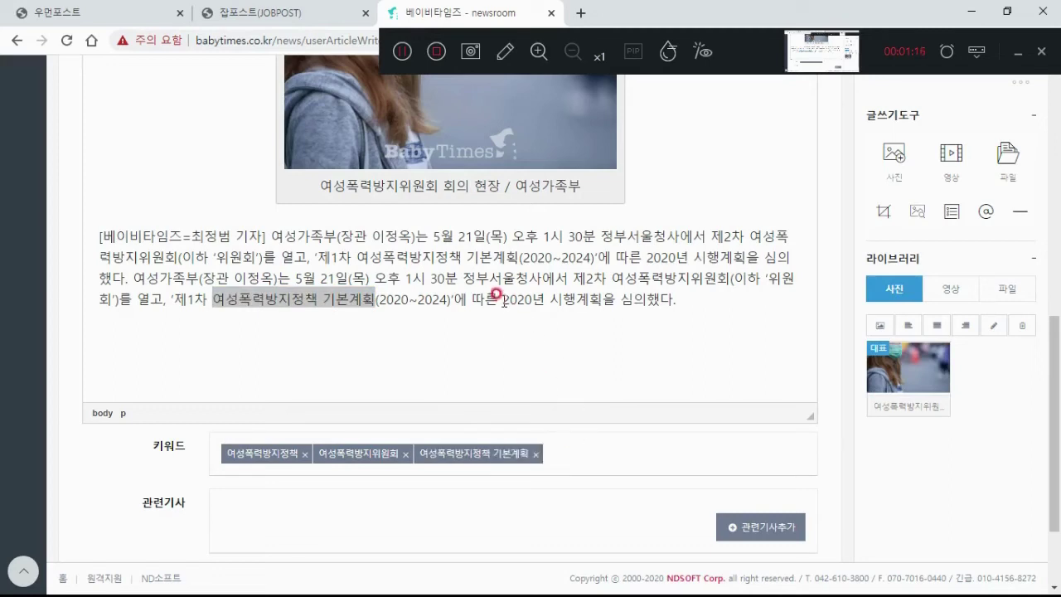
{"action": "scroll", "coordinate": [495, 315], "scroll_direction": "down", "scroll_amount": 3}
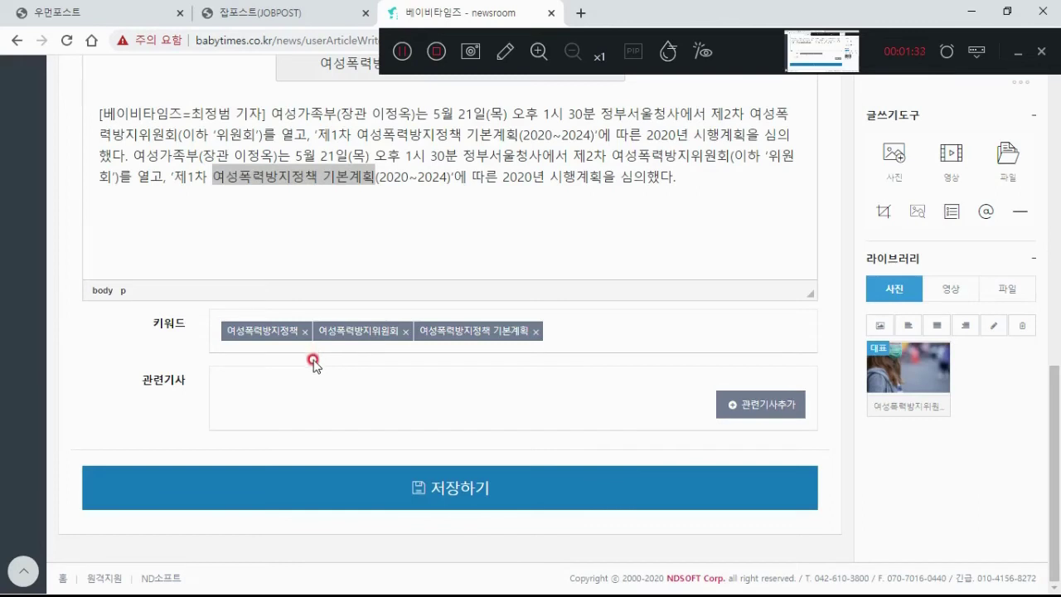
Step: Open the related-article search window and show its section and search-term options
{"action": "left_click", "coordinate": [738, 406]}
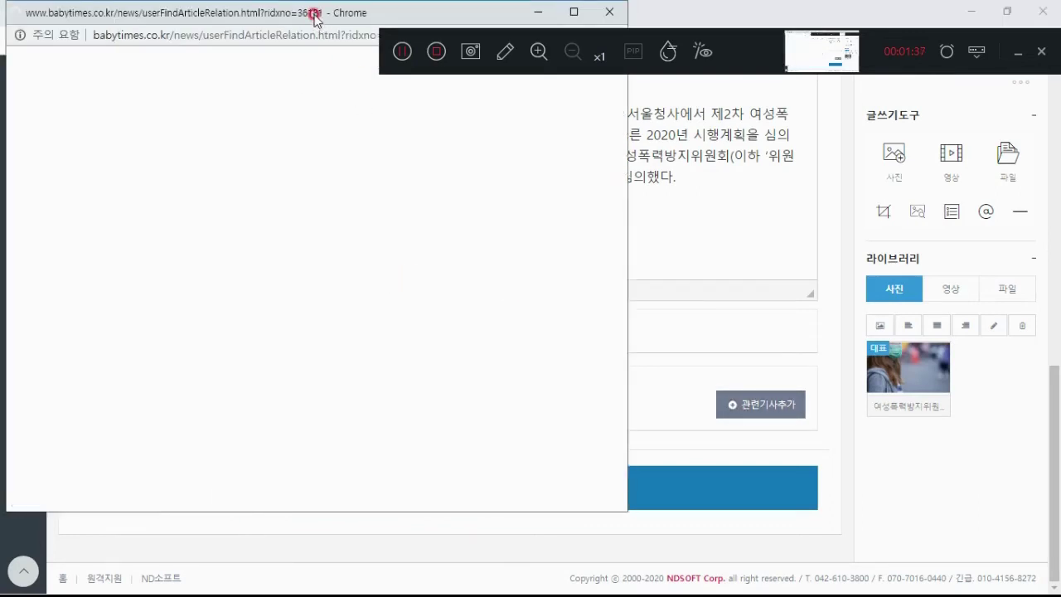
{"action": "left_click_drag", "start_coordinate": [315, 15], "coordinate": [321, 92]}
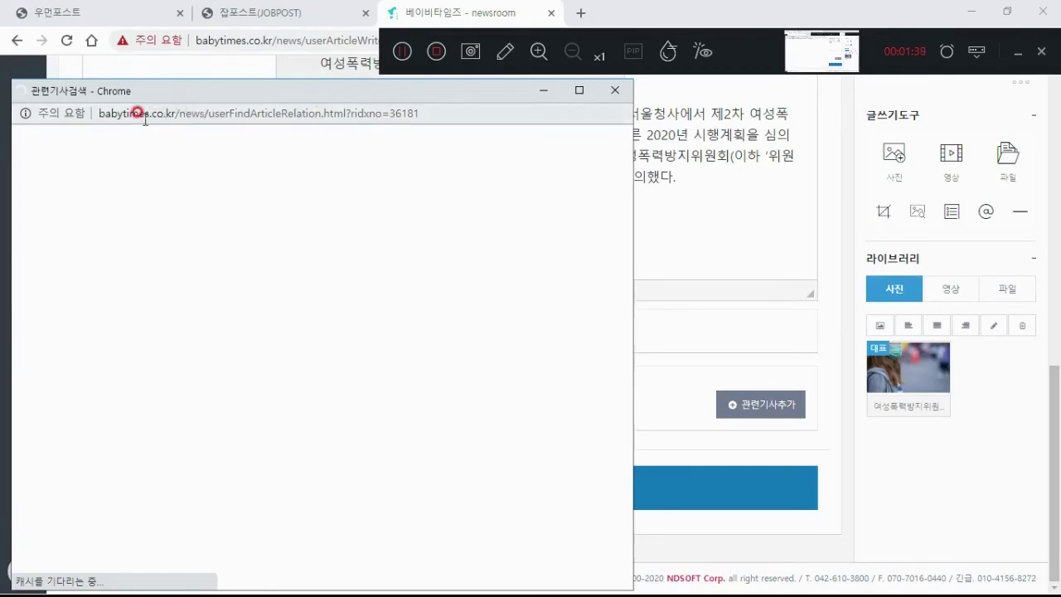
{"action": "scroll", "coordinate": [43, 485], "scroll_direction": "down", "scroll_amount": 5}
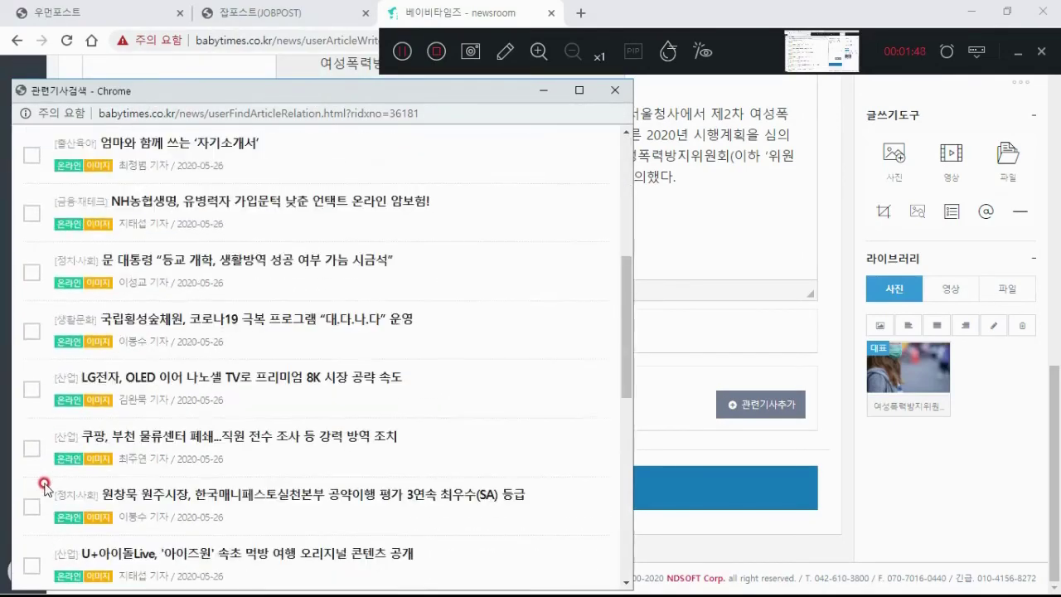
{"action": "scroll", "coordinate": [41, 485], "scroll_direction": "down", "scroll_amount": 2}
{"action": "scroll", "coordinate": [41, 476], "scroll_direction": "up", "scroll_amount": 7}
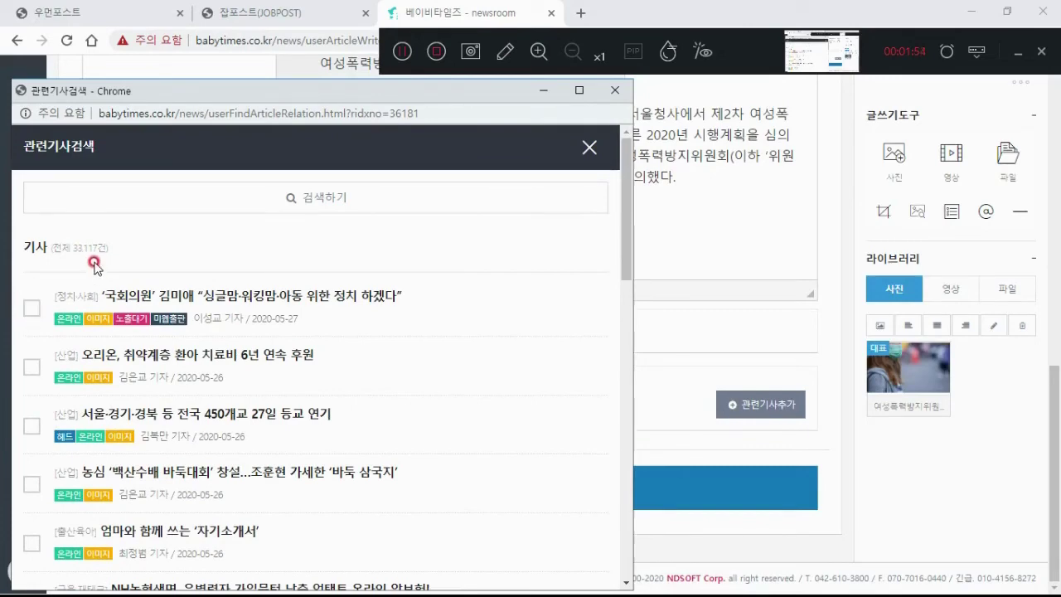
{"action": "scroll", "coordinate": [138, 407], "scroll_direction": "down", "scroll_amount": 8}
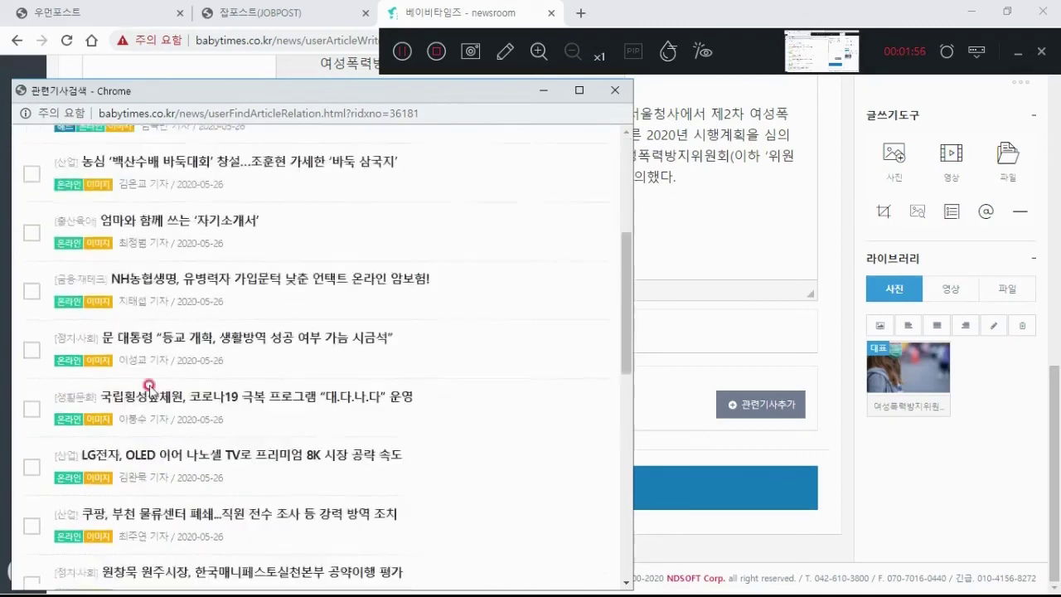
{"action": "scroll", "coordinate": [228, 422], "scroll_direction": "up", "scroll_amount": 8}
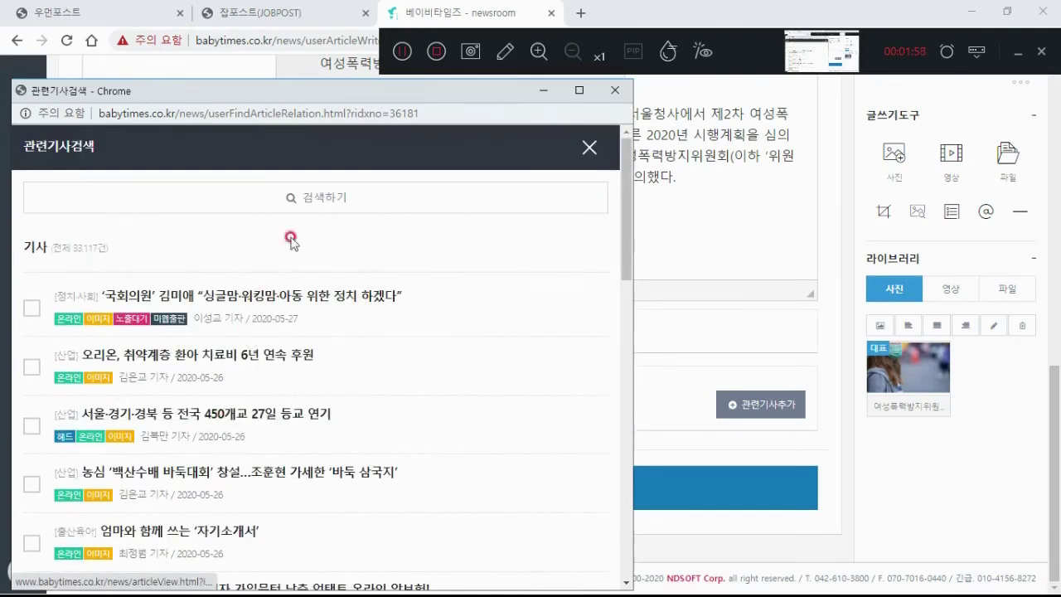
{"action": "left_click", "coordinate": [308, 196]}
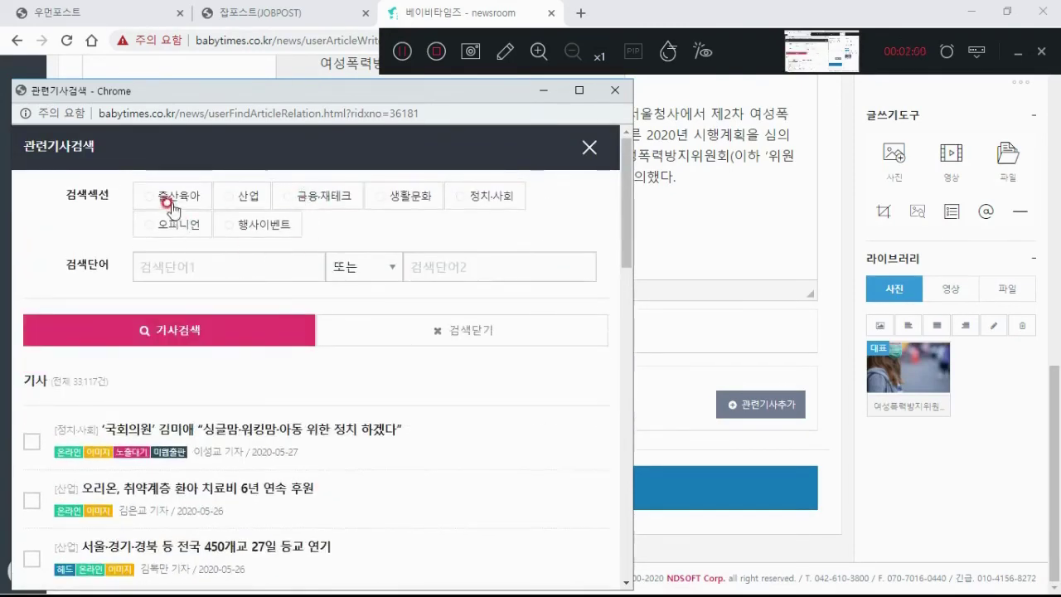
{"action": "left_click", "coordinate": [464, 197]}
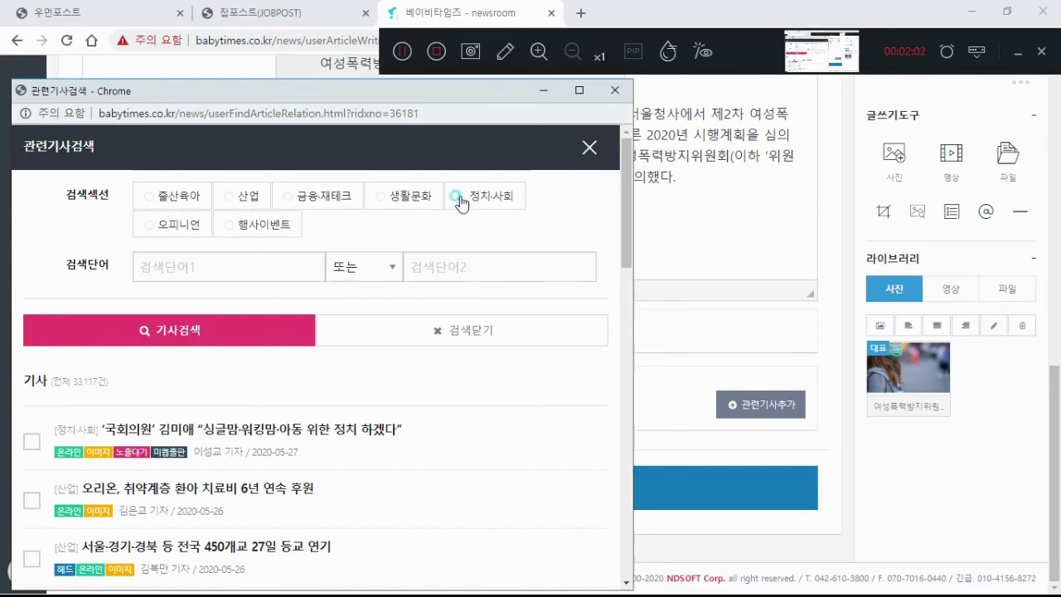
{"action": "left_click", "coordinate": [406, 196]}
{"action": "left_click", "coordinate": [328, 196]}
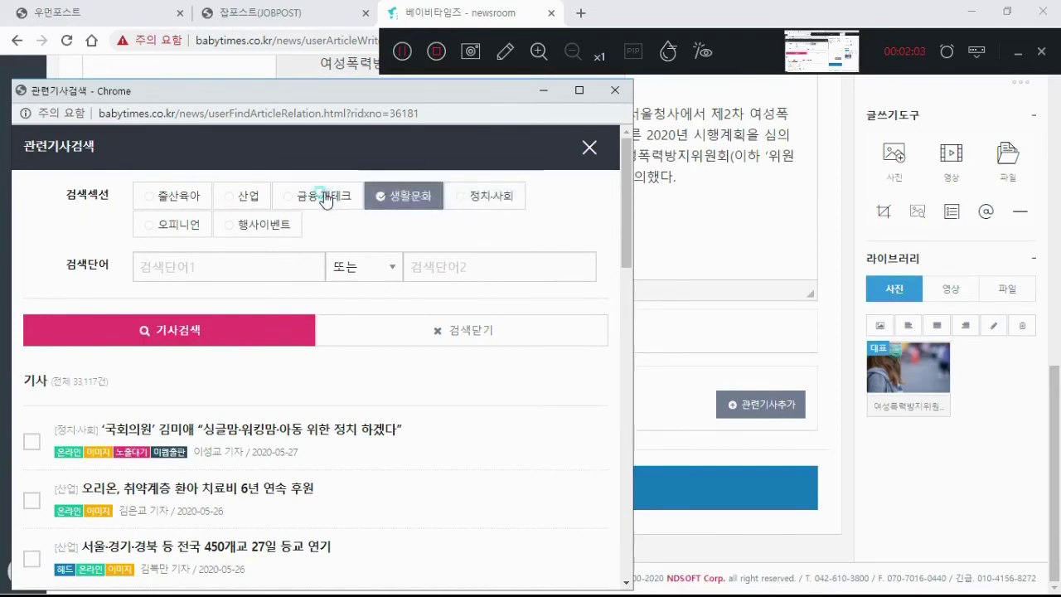
Step: Search the 정치·사회 section for articles matching 여성가족부
{"action": "left_click", "coordinate": [161, 267]}
{"action": "left_click", "coordinate": [410, 266]}
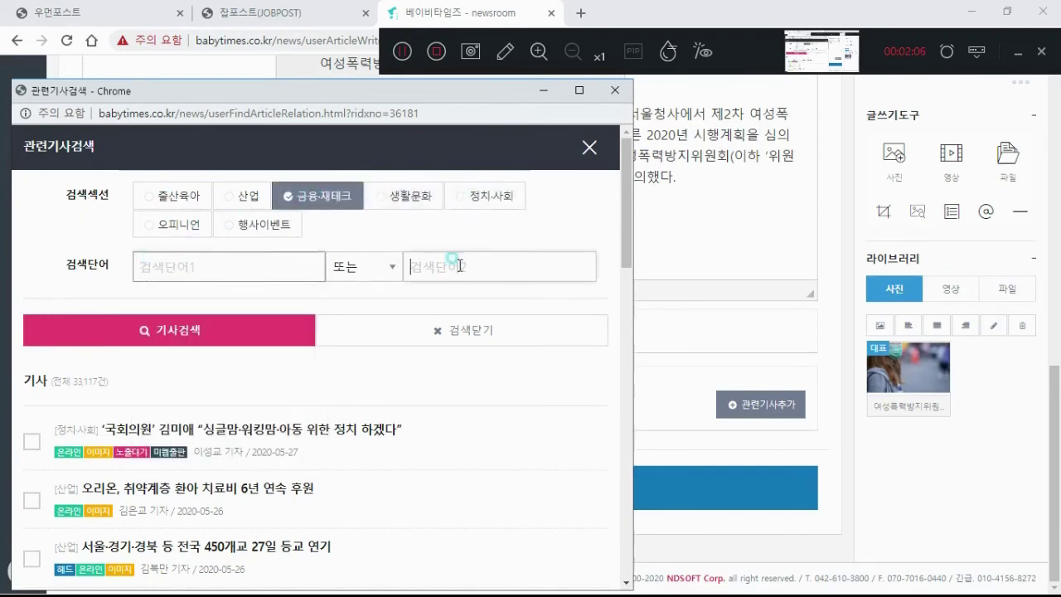
{"action": "left_click", "coordinate": [210, 264]}
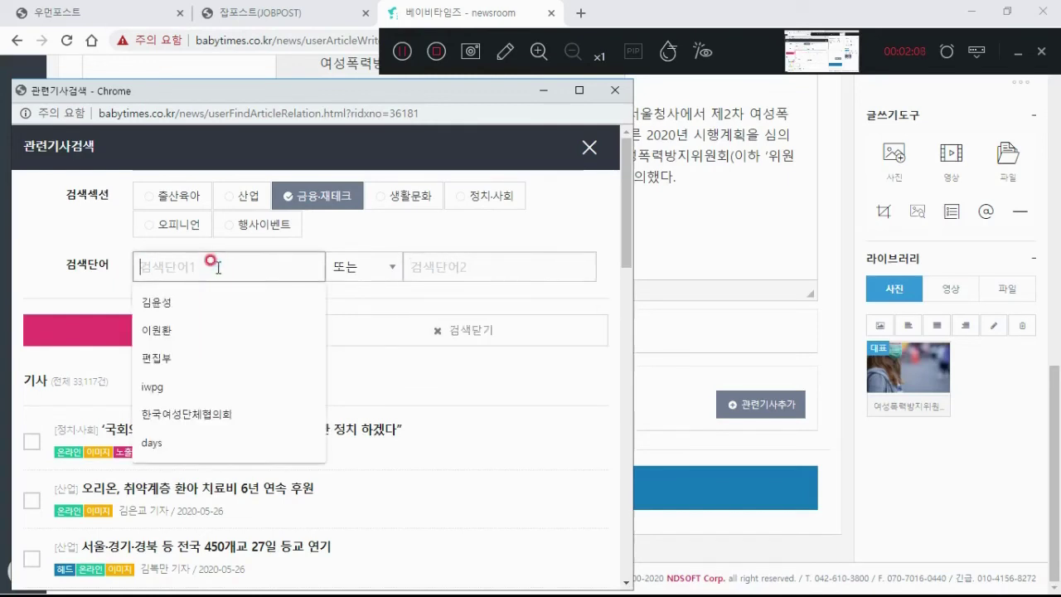
{"action": "type", "text": "이"}
{"action": "key", "text": "BackSpace"}
{"action": "key", "text": "BackSpace"}
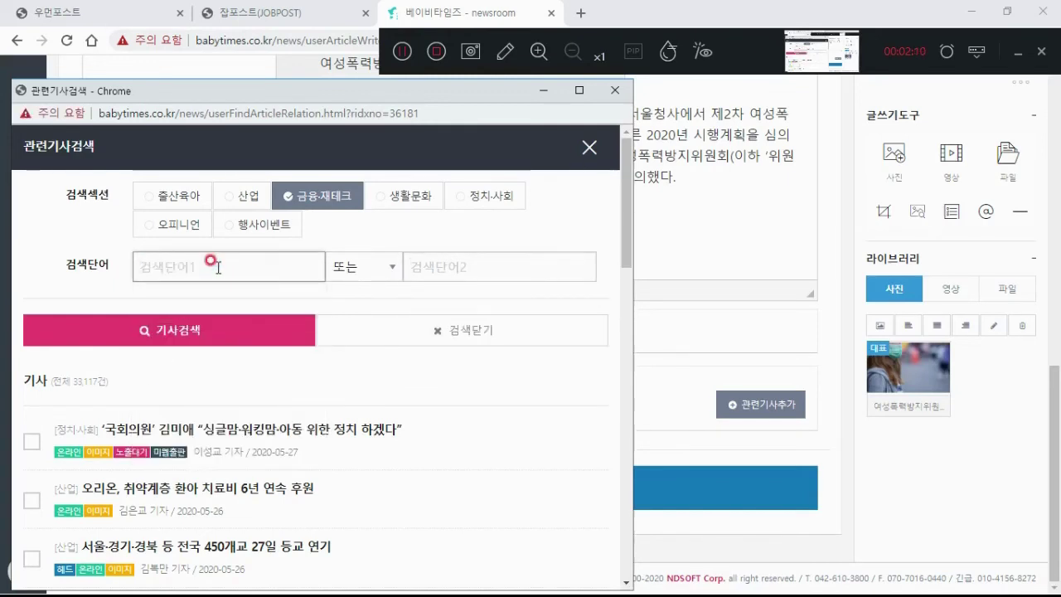
{"action": "type", "text": "여성가조ㄱ부"}
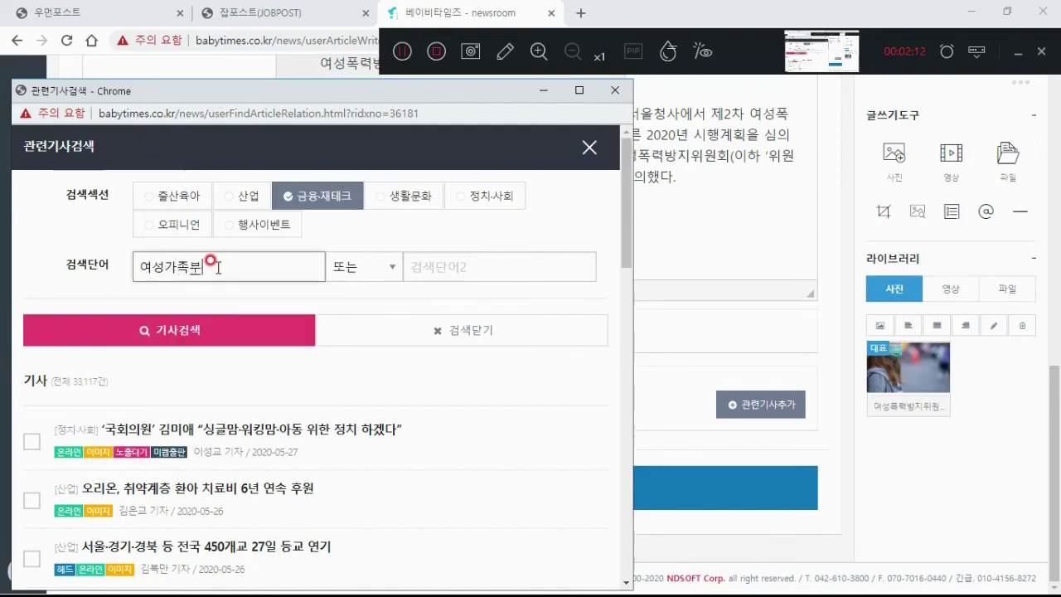
{"action": "left_click", "coordinate": [485, 195]}
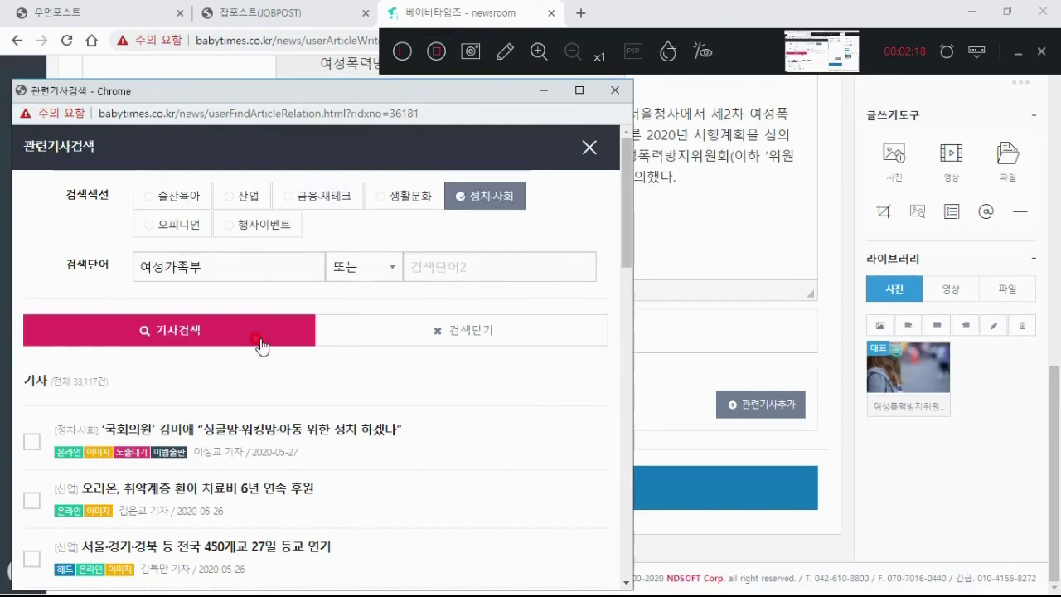
{"action": "left_click", "coordinate": [259, 342]}
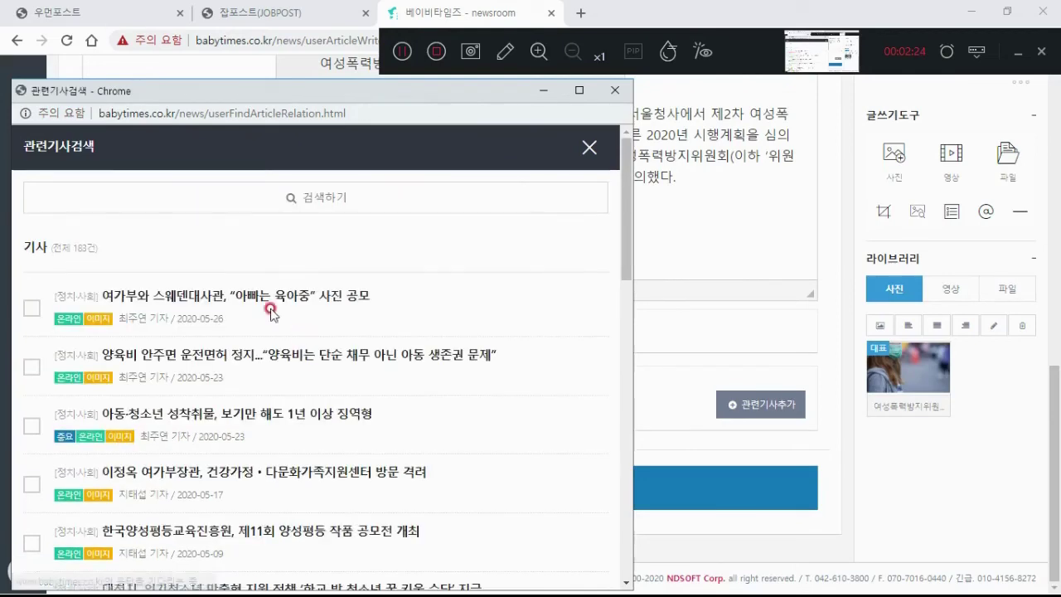
Step: Check the first three search results and attach them as related articles
{"action": "left_click", "coordinate": [30, 309]}
{"action": "left_click", "coordinate": [30, 368]}
{"action": "left_click", "coordinate": [31, 423]}
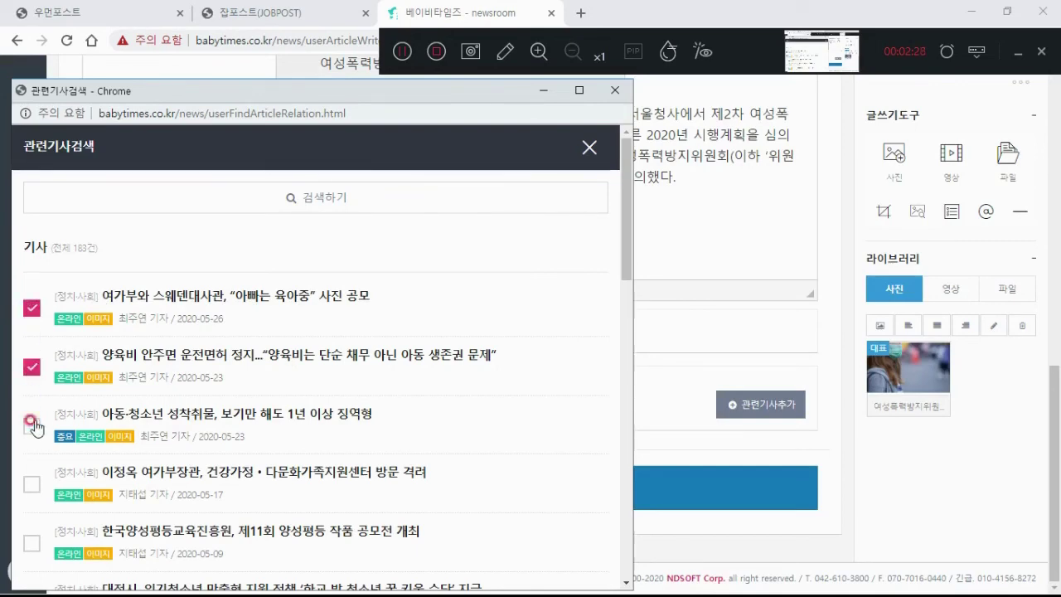
{"action": "left_click", "coordinate": [625, 260]}
{"action": "left_click_drag", "start_coordinate": [623, 260], "coordinate": [625, 530]}
{"action": "left_click", "coordinate": [309, 571]}
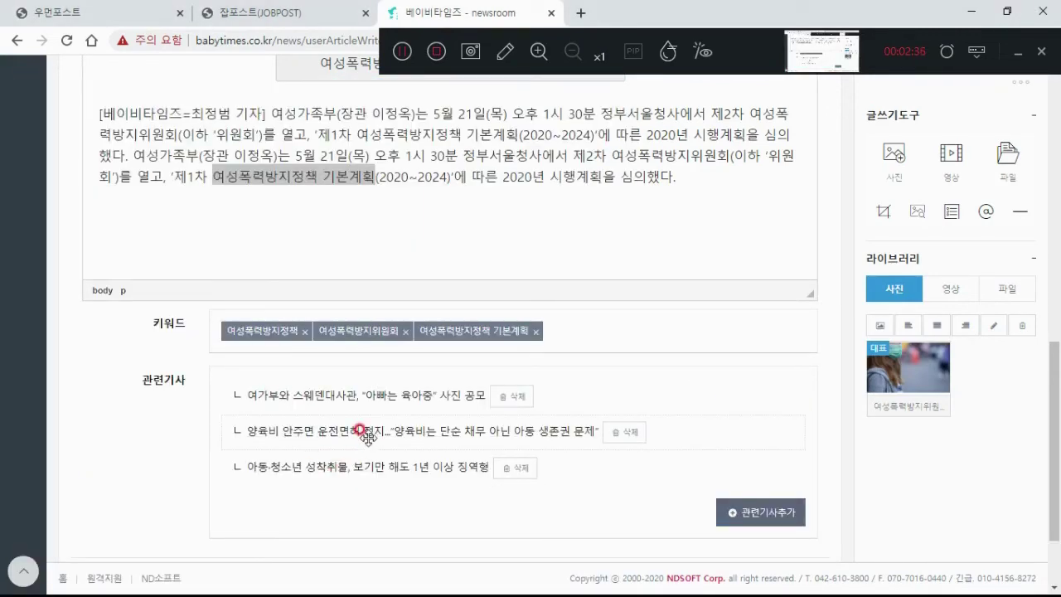
Step: Save the finished article with the 저장하기 button at the bottom of the form
{"action": "scroll", "coordinate": [362, 432], "scroll_direction": "down", "scroll_amount": 2}
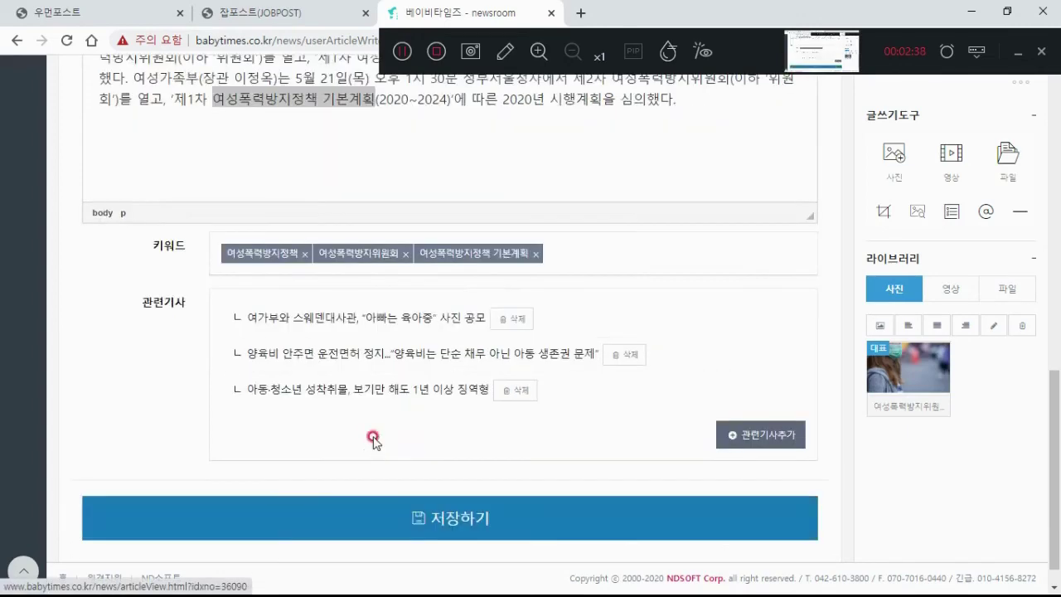
{"action": "left_click", "coordinate": [448, 493]}
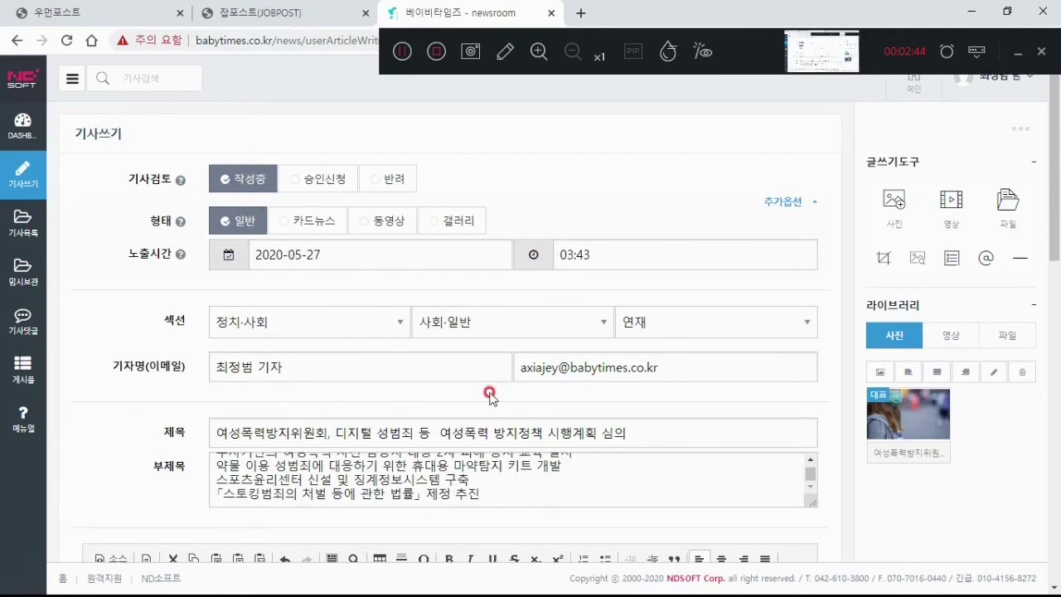
{"action": "scroll", "coordinate": [489, 401], "scroll_direction": "down", "scroll_amount": 15}
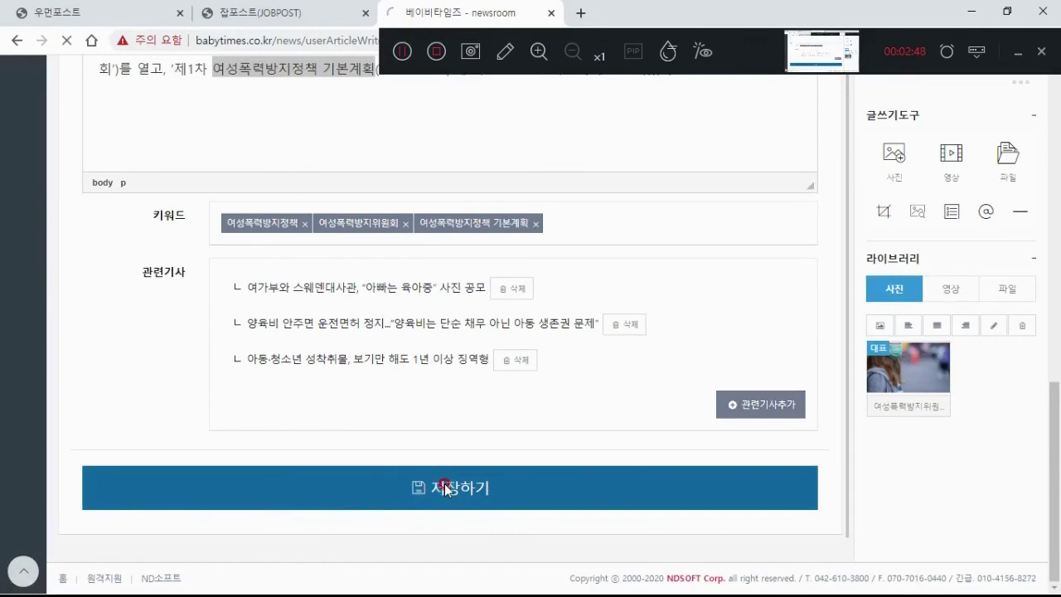
{"action": "left_click", "coordinate": [446, 488]}
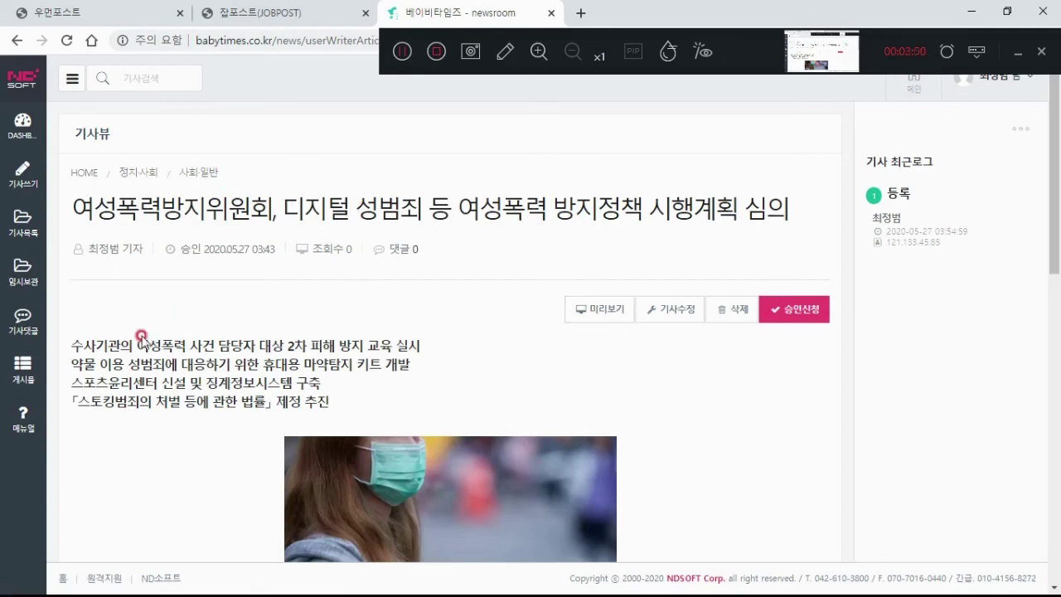
Step: Open the 미리보기 preview of the saved article on the BabyTimes site
{"action": "left_click_drag", "start_coordinate": [141, 337], "coordinate": [201, 401]}
{"action": "left_click", "coordinate": [199, 386]}
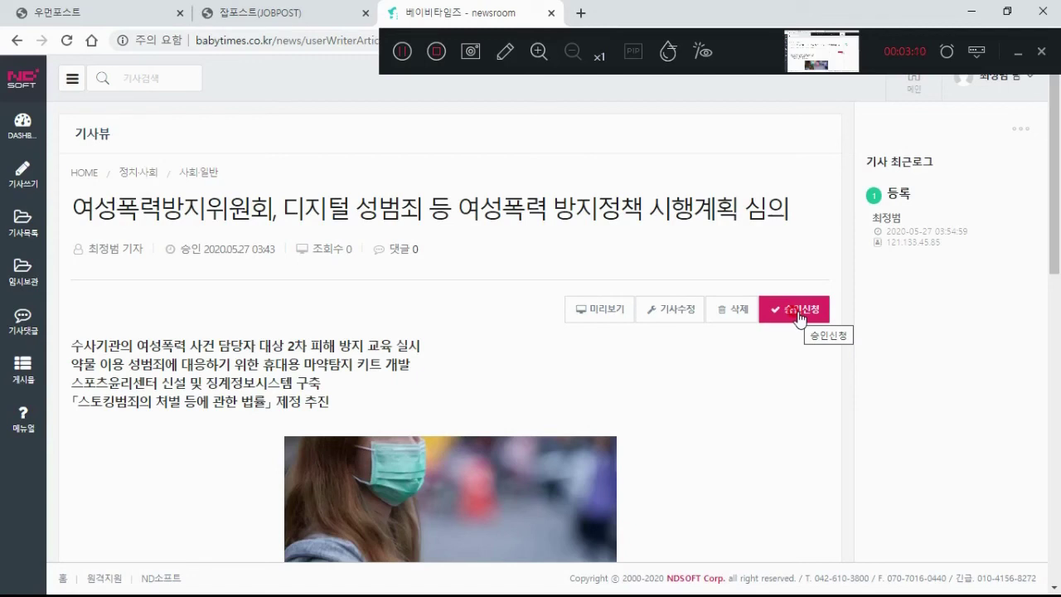
{"action": "left_click", "coordinate": [588, 305]}
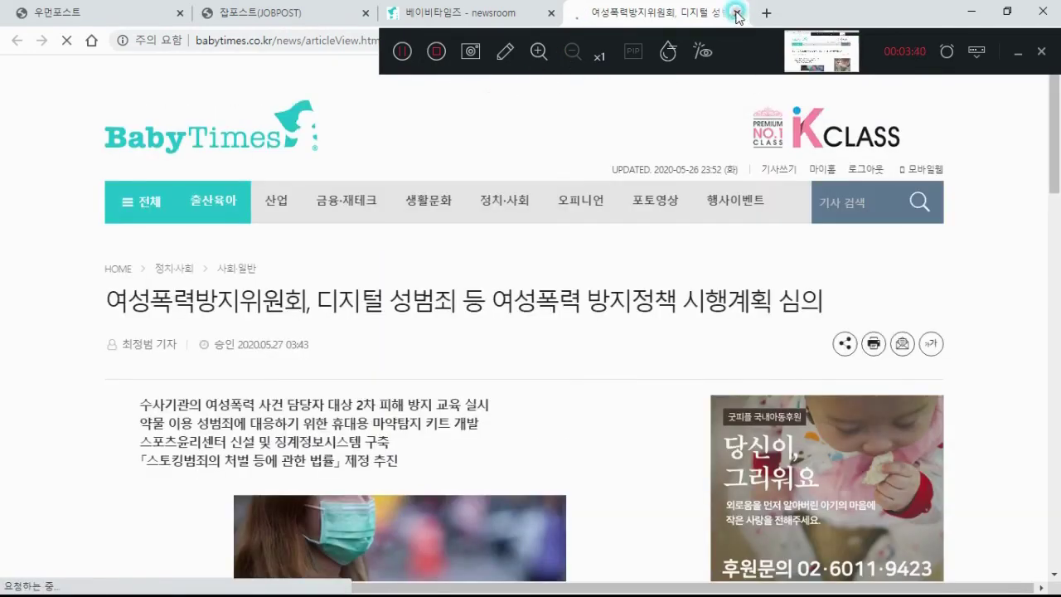
Step: Close the BabyTimes preview tab to return to the newsroom 기사뷰 page
{"action": "middle_click", "coordinate": [635, 12]}
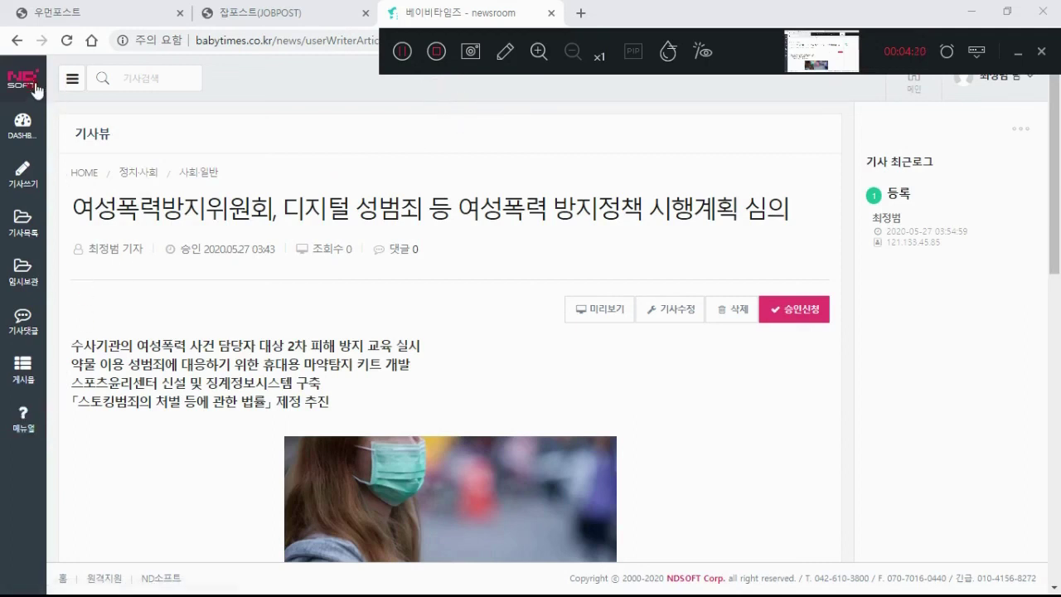
Step: Browse the 기사등록 manual page, then open a blank 기사쓰기 form
{"action": "left_click", "coordinate": [22, 442]}
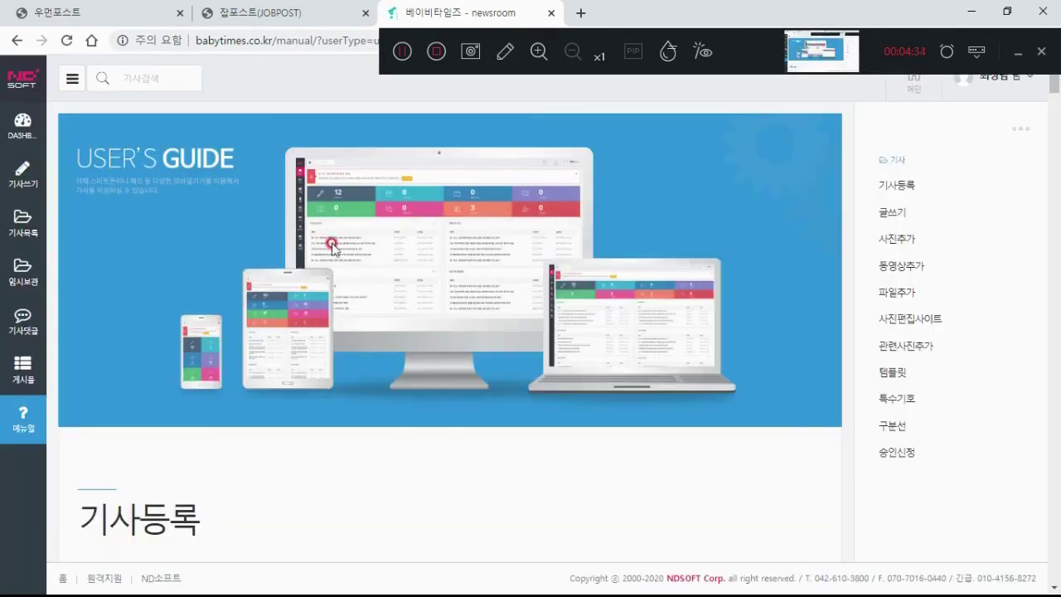
{"action": "scroll", "coordinate": [428, 246], "scroll_direction": "down", "scroll_amount": 3}
{"action": "scroll", "coordinate": [430, 253], "scroll_direction": "down", "scroll_amount": 3}
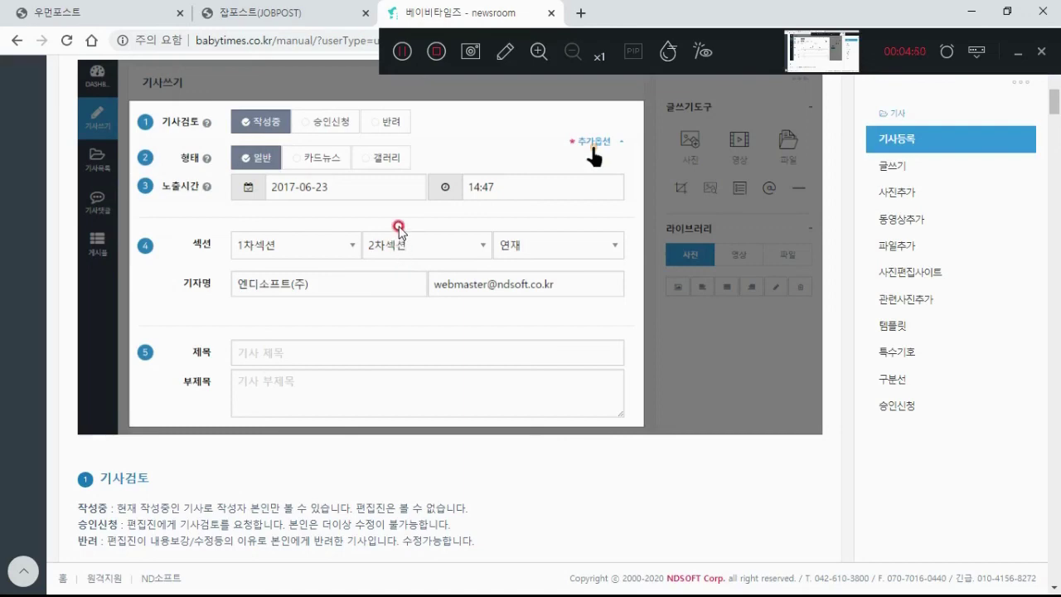
{"action": "scroll", "coordinate": [391, 296], "scroll_direction": "up", "scroll_amount": 6}
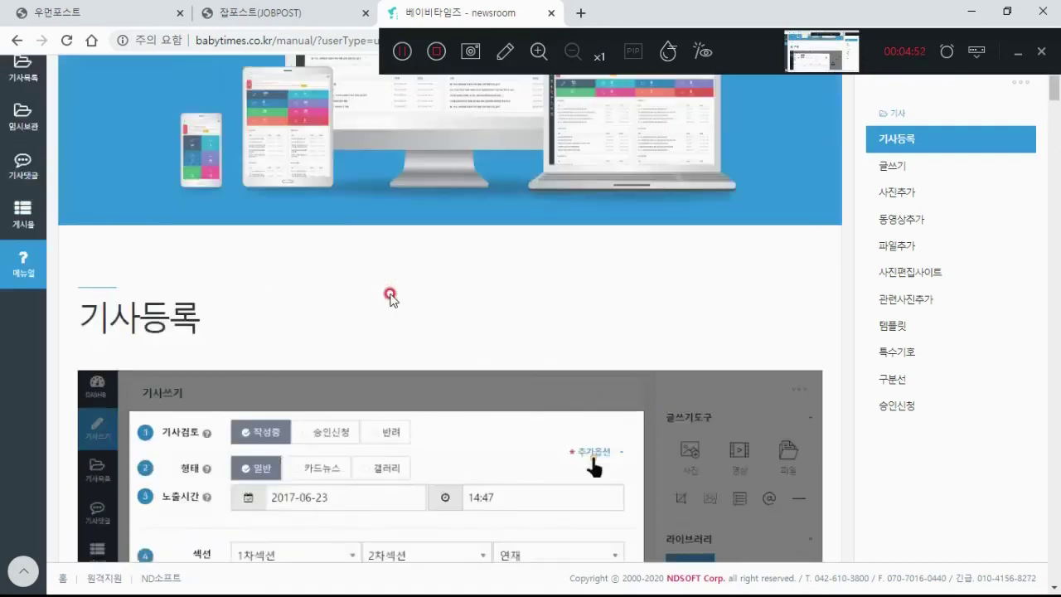
{"action": "left_click", "coordinate": [40, 181]}
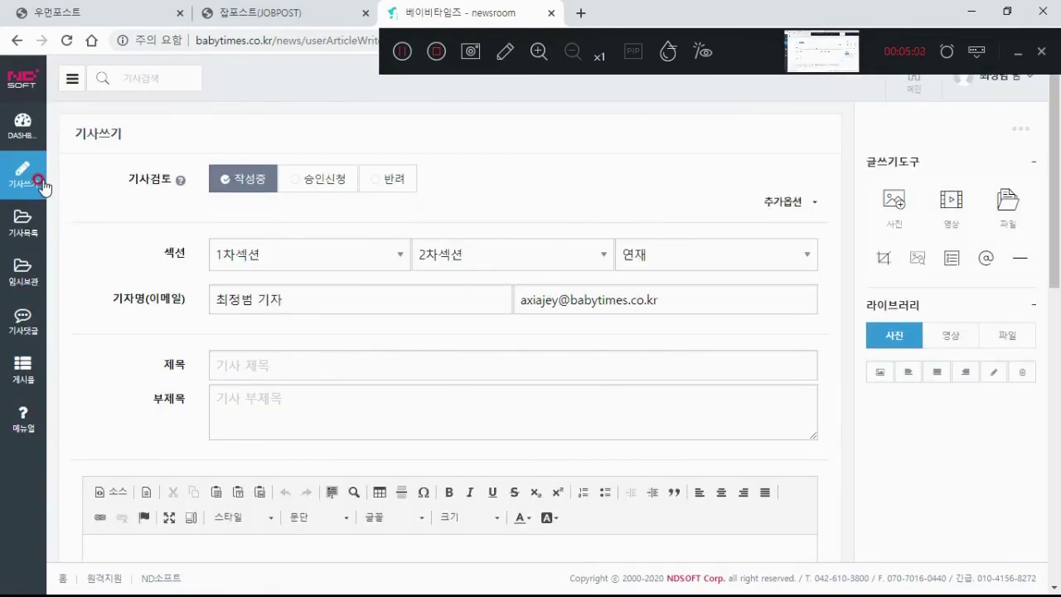